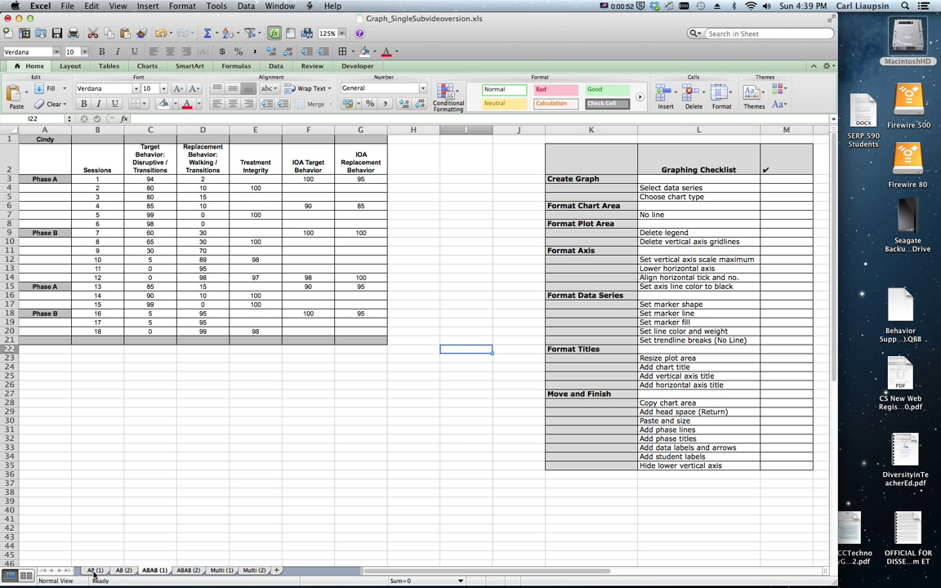
- Copy the whole Amy's Behavior chart from the AB (1) sheet
left_click(95, 572)
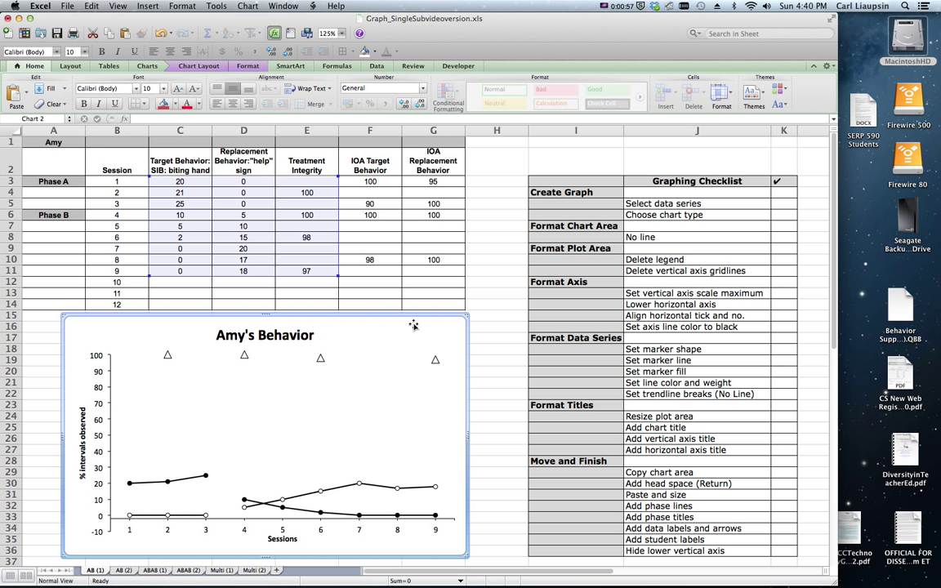
left_click(380, 395)
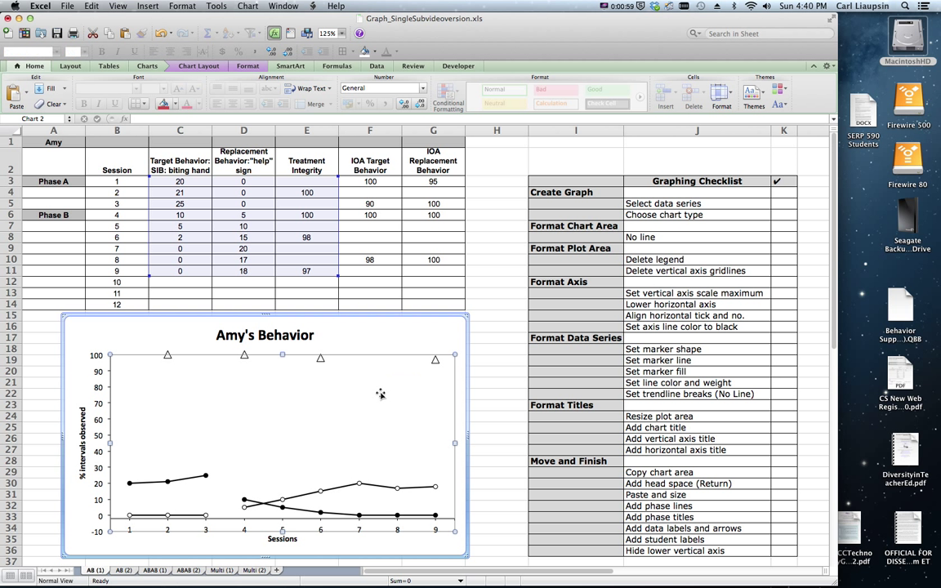
left_click(409, 328)
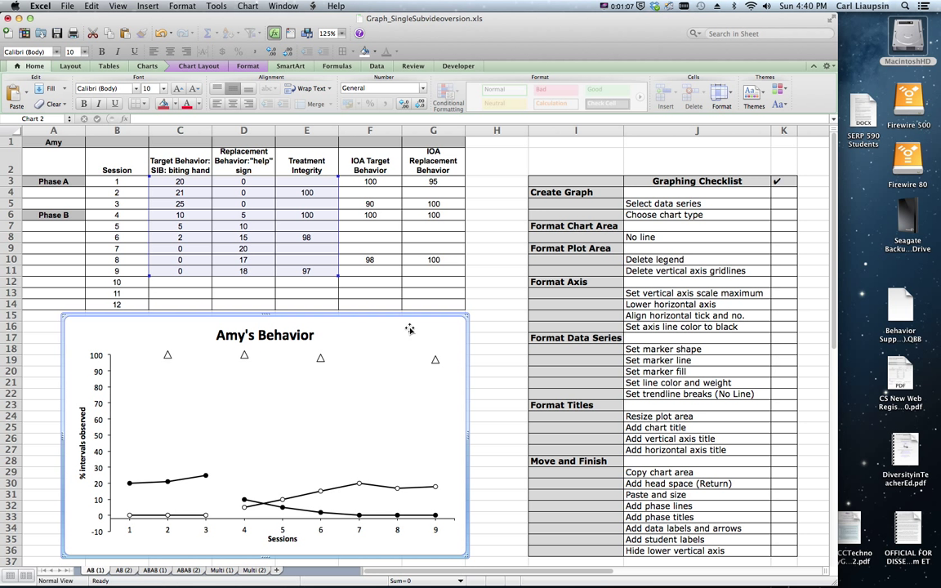
right_click(410, 327)
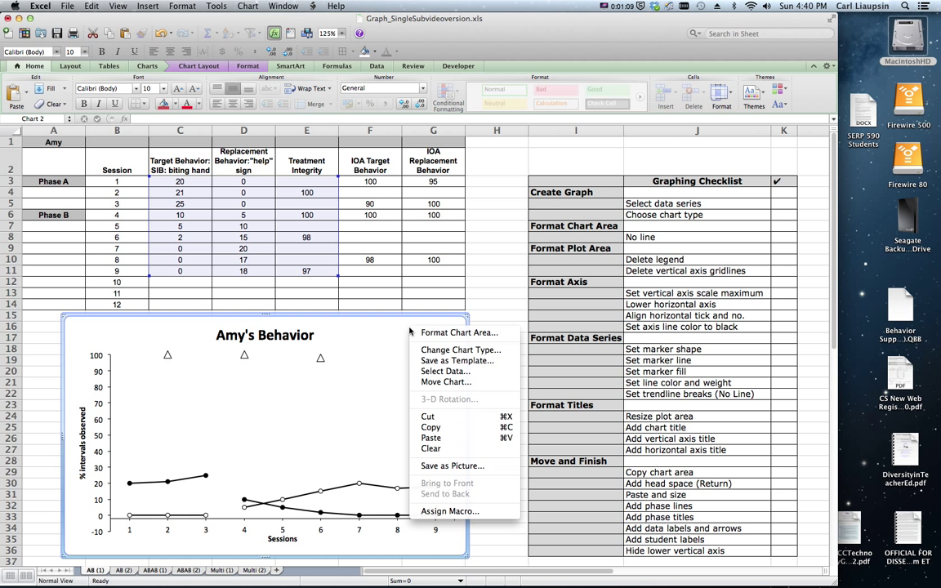
left_click(430, 428)
- Paste the chart at cell C27 on ABAB (1) and move it just below Cindy's table
left_click(156, 571)
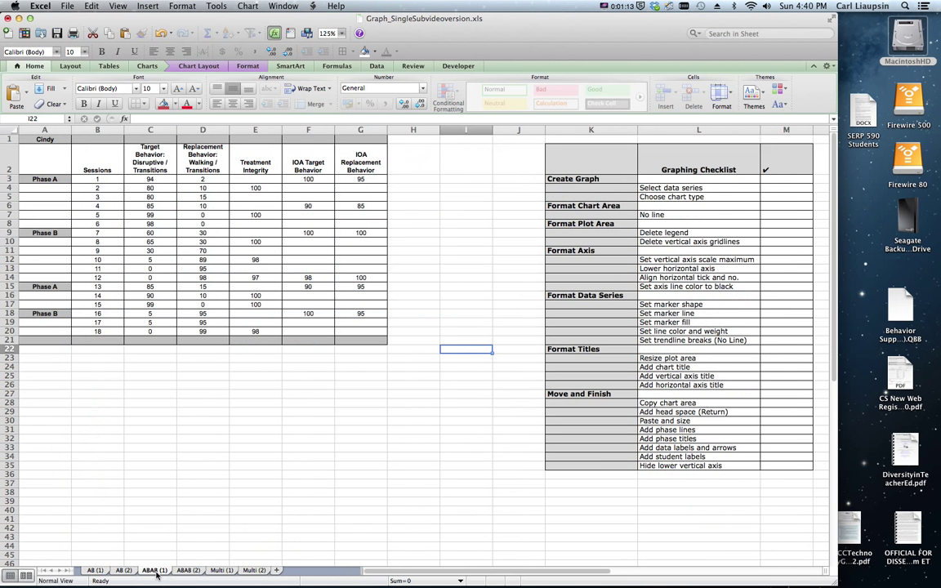
right_click(175, 394)
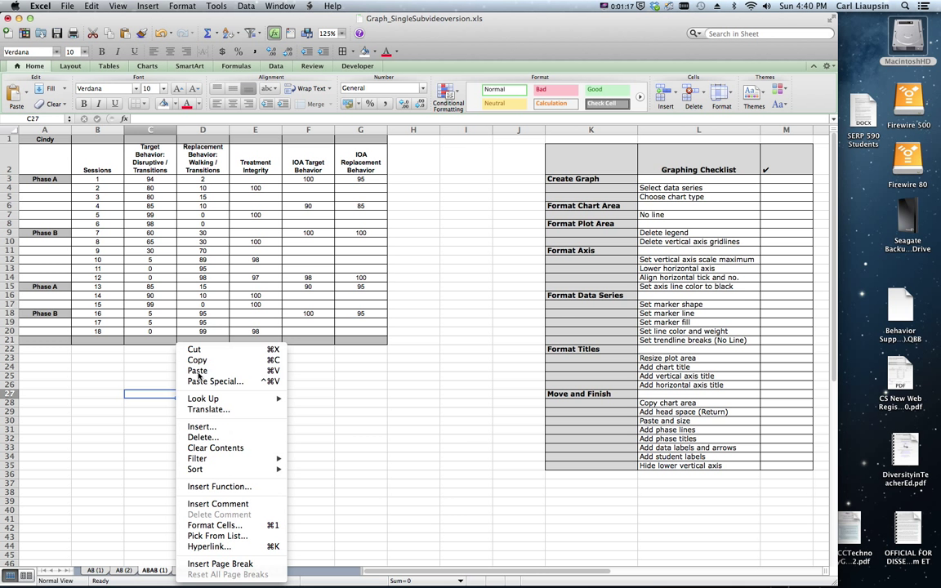
left_click(199, 371)
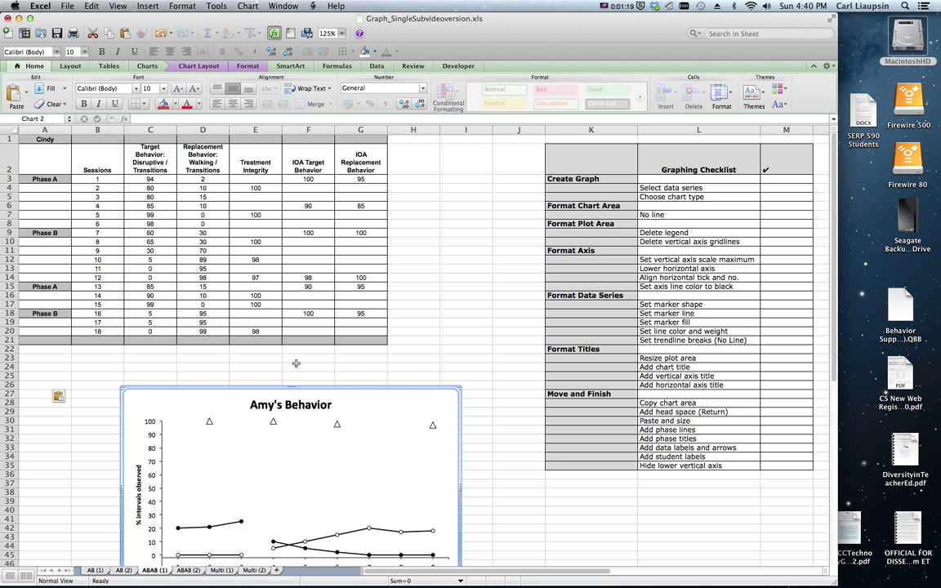
left_click_drag(272, 390, 239, 360)
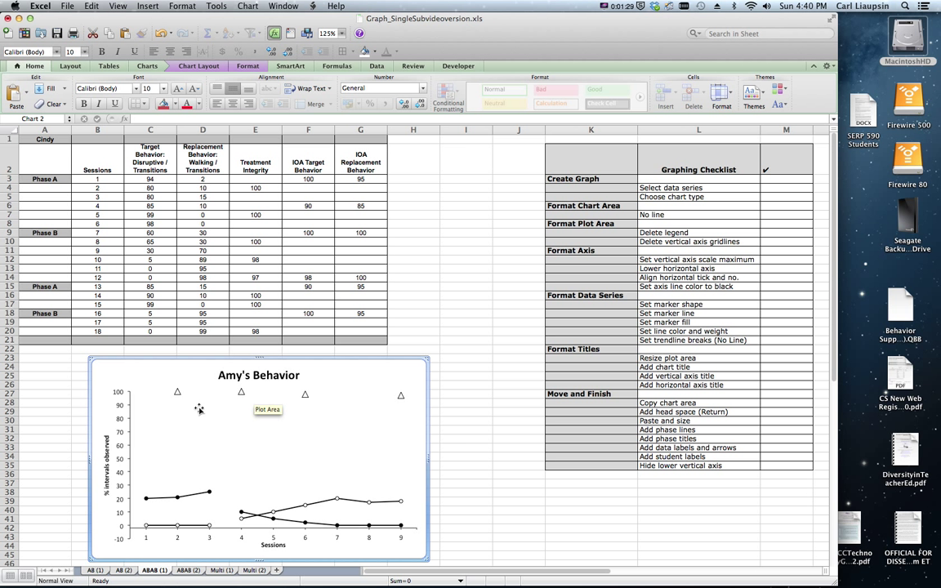
- Change the pasted chart's data range to C3:E20 on the ABAB (1) sheet
left_click(198, 409)
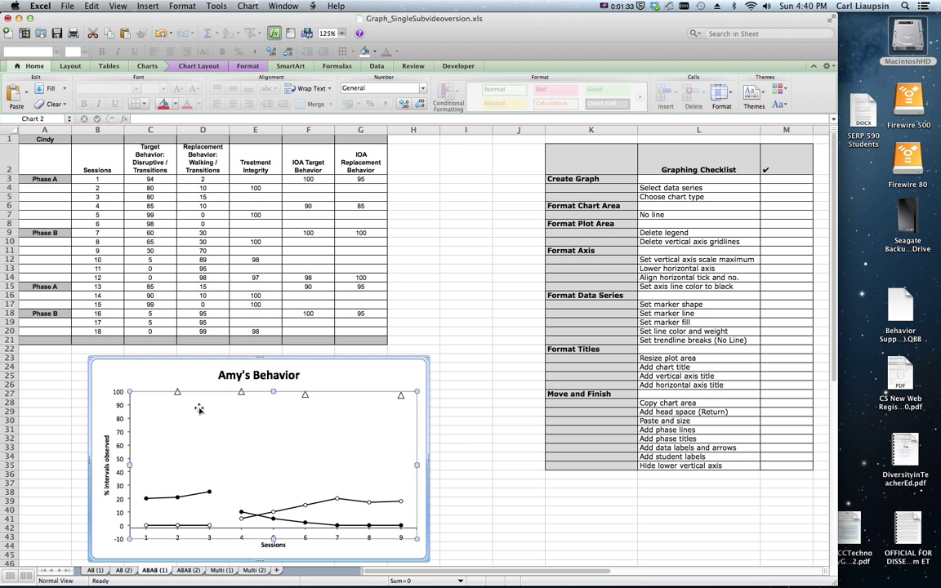
right_click(198, 408)
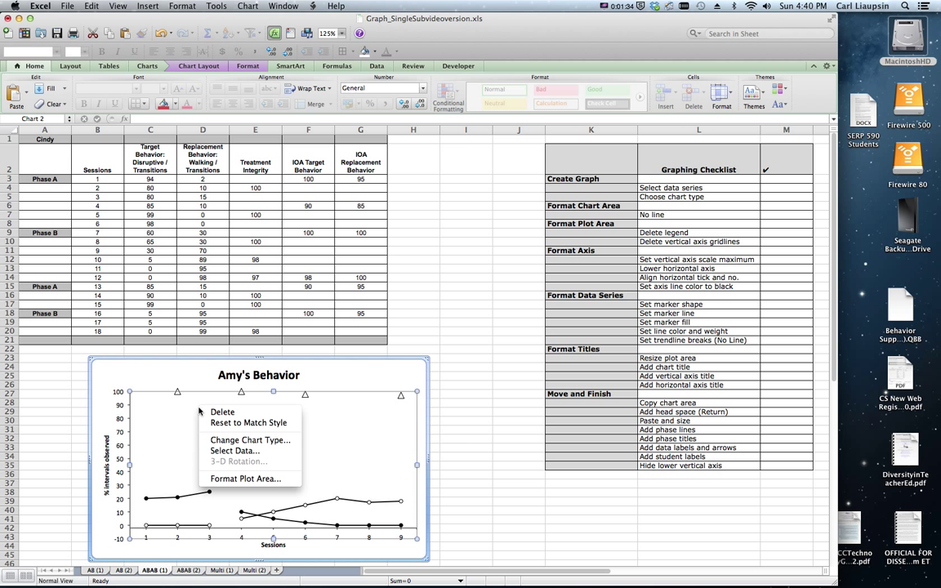
left_click(232, 452)
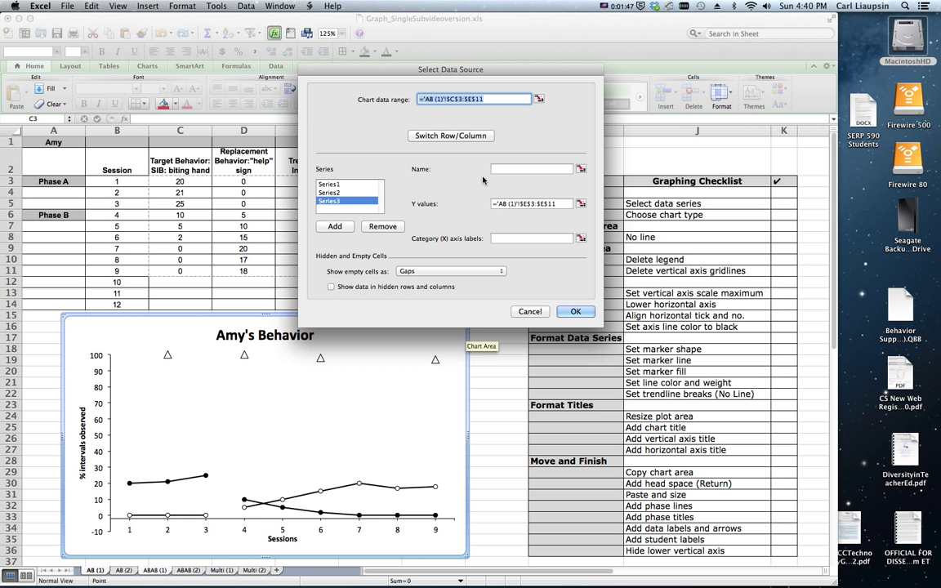
left_click(539, 100)
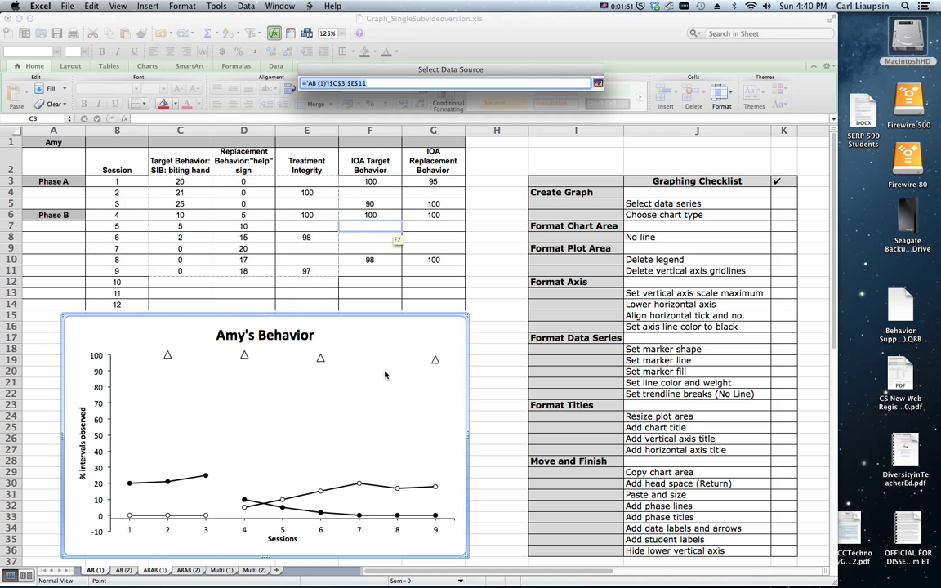
left_click(598, 83)
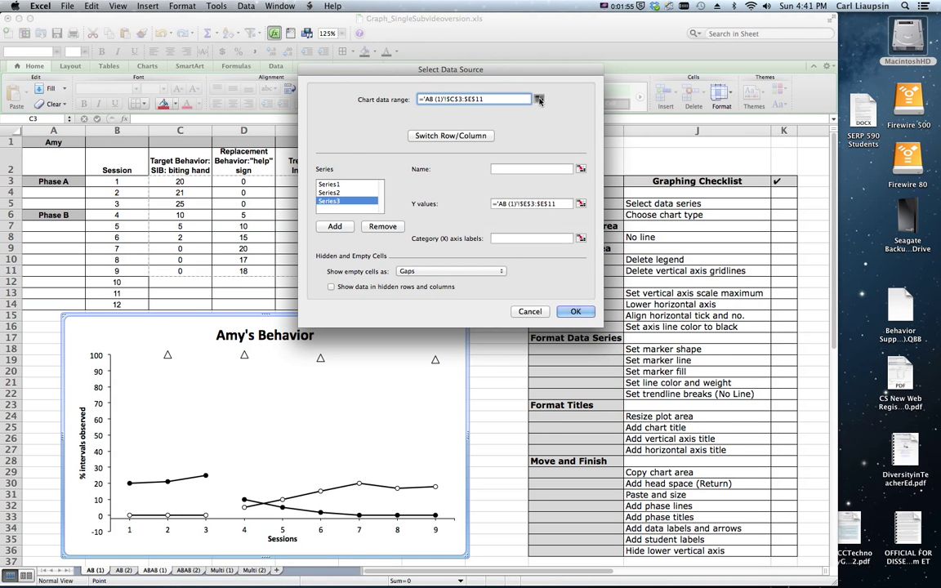
left_click(539, 100)
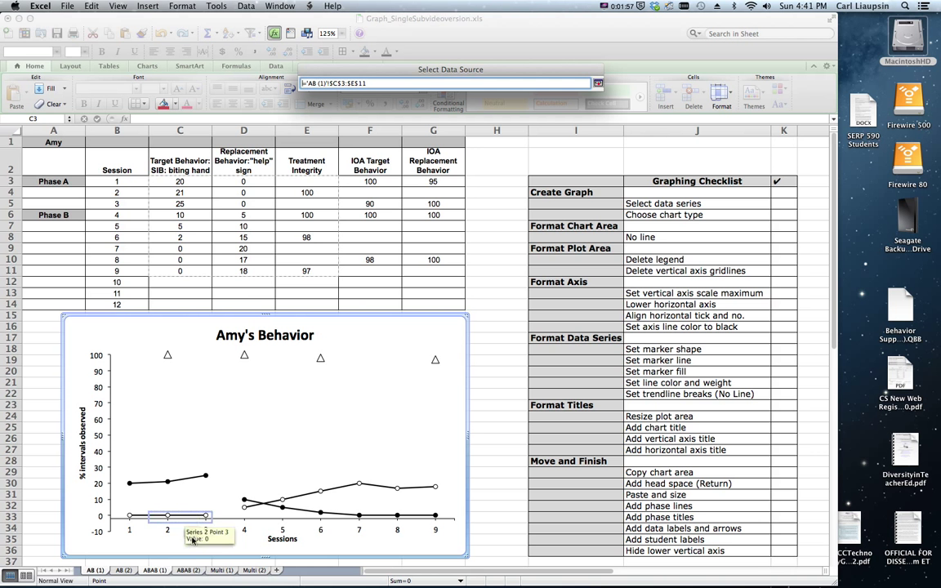
left_click(157, 571)
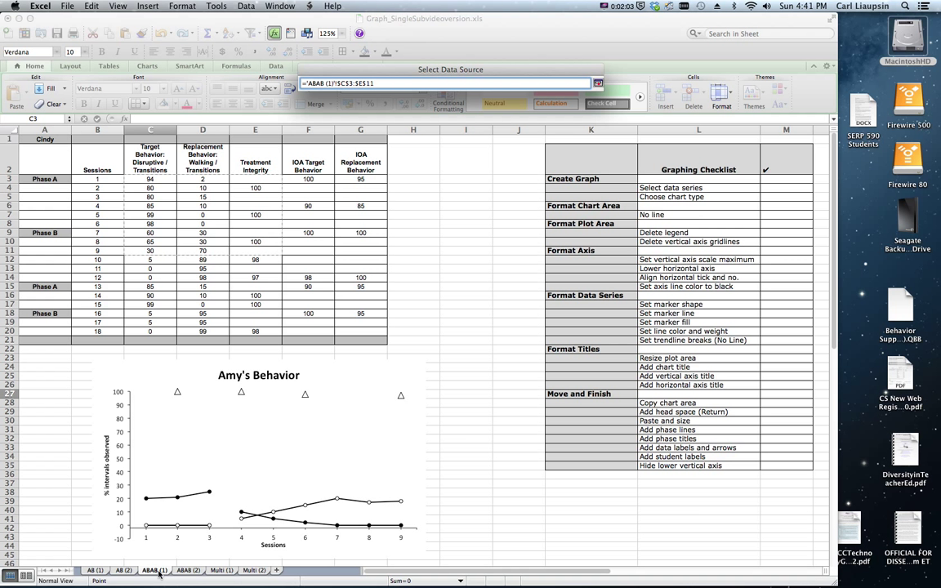
left_click_drag(147, 182, 255, 329)
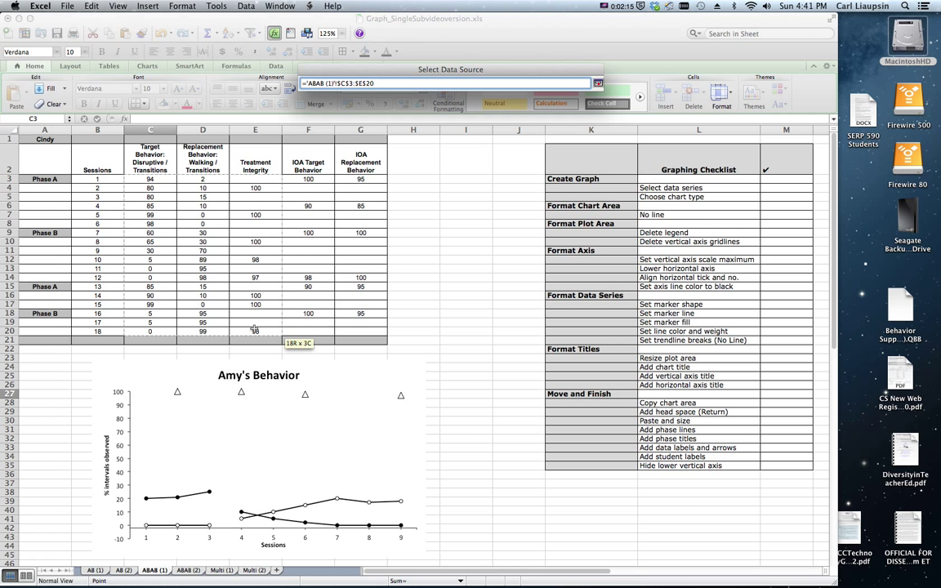
left_click(598, 83)
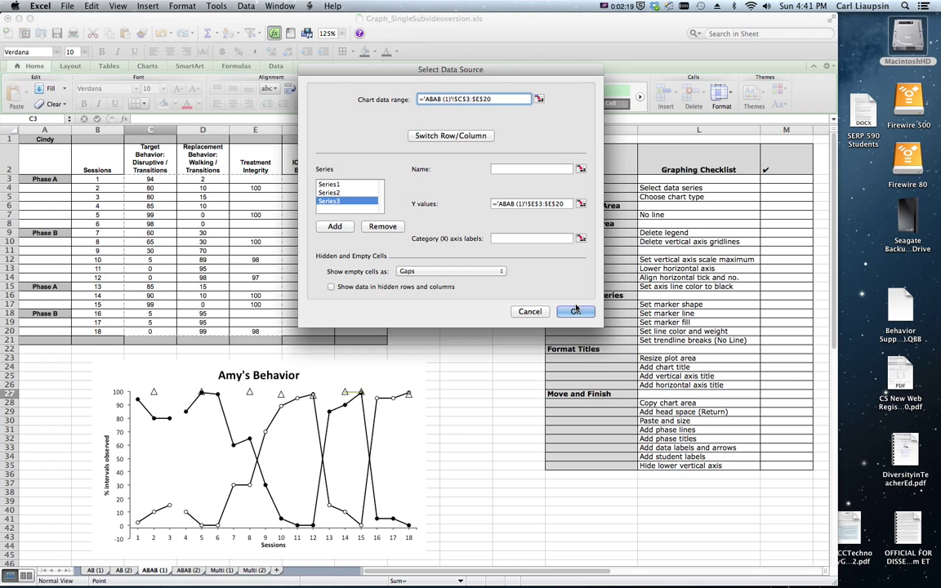
left_click(575, 313)
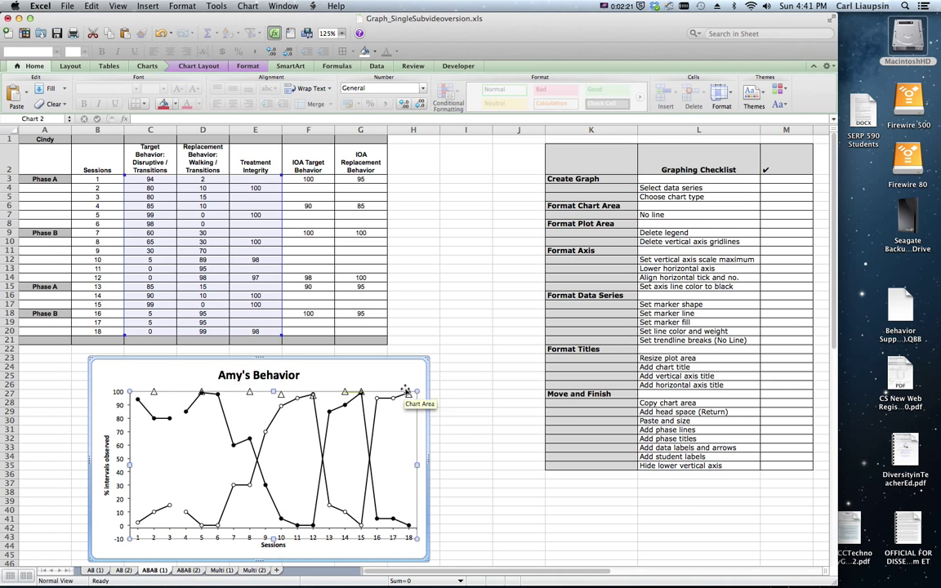
- Replace 'Amy's' in the chart title with 'Cindy's' so it reads Cindy's Behavior
left_click(234, 376)
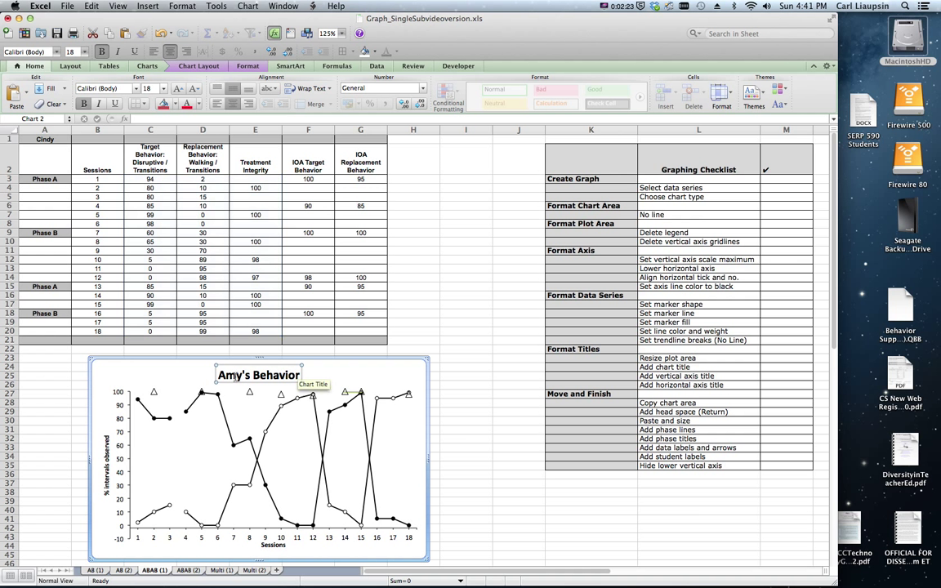
double_click(234, 376)
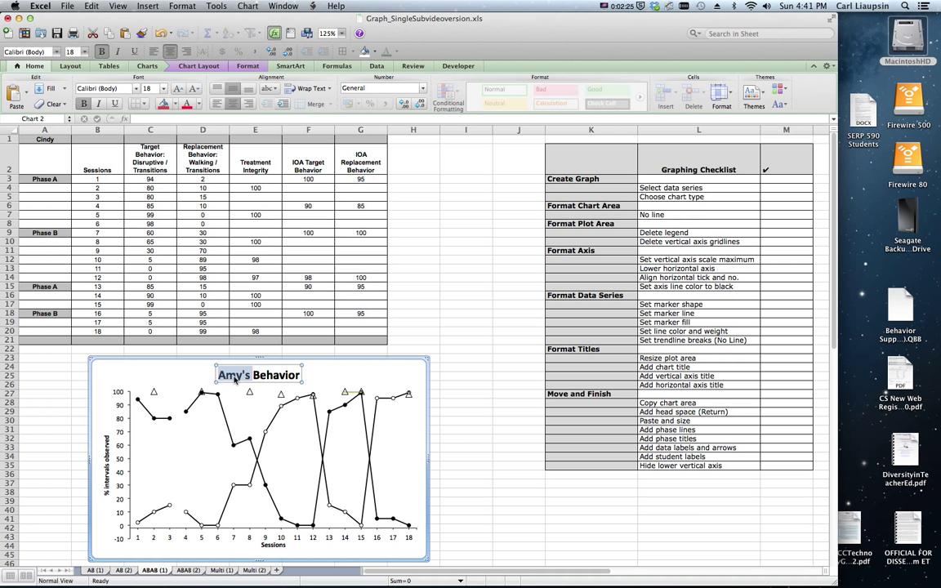
type("cind")
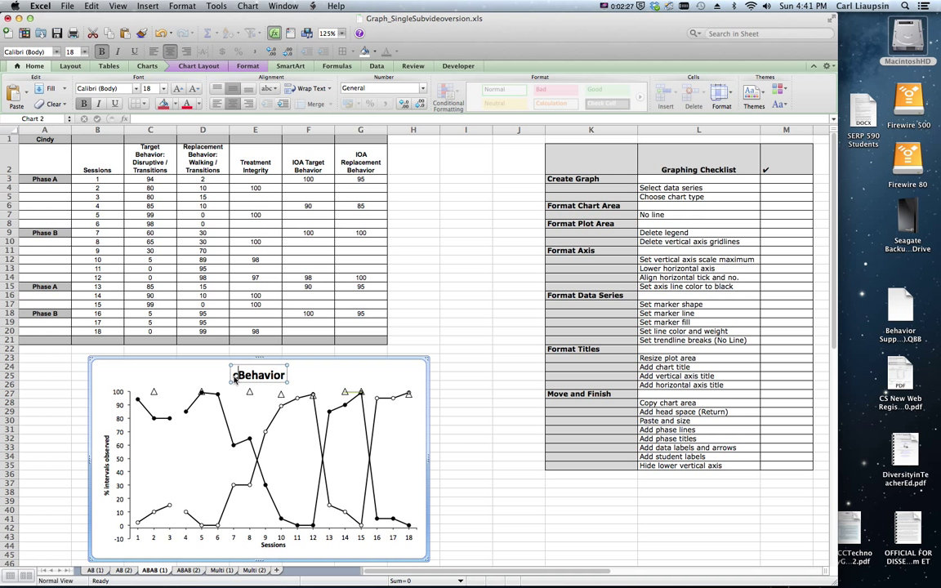
key("BackSpace")
key("BackSpace")
key("BackSpace")
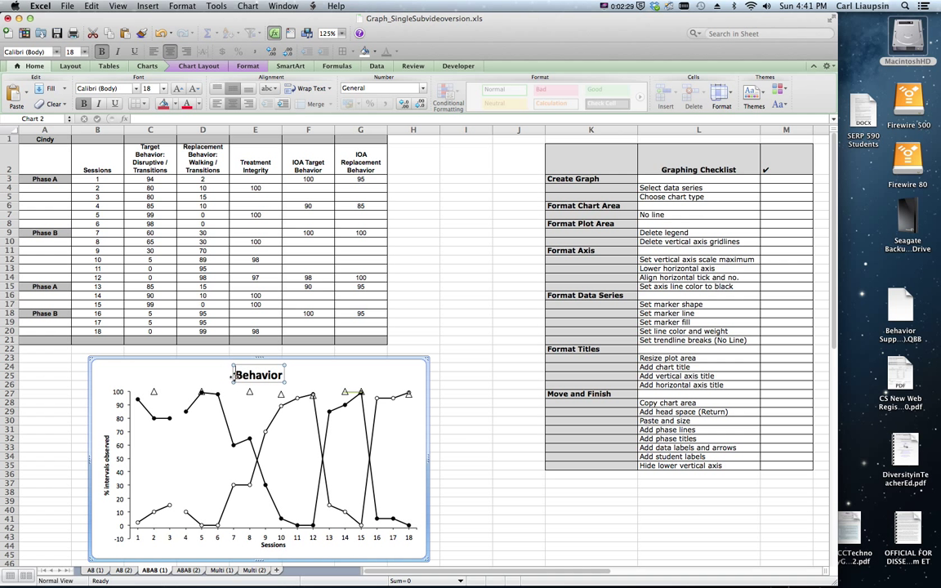
key("BackSpace")
type("Cindy's")
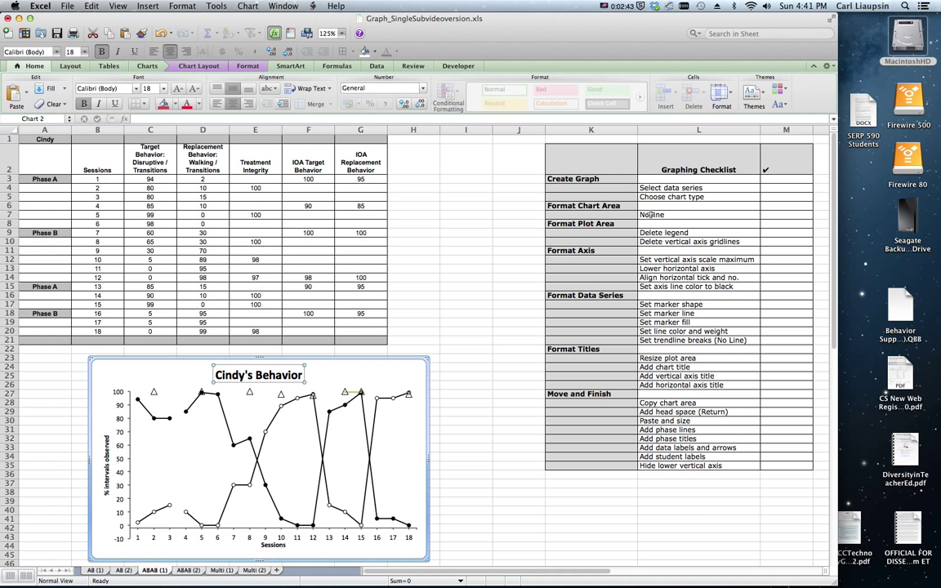
- Finish the title edit and inspect the session-4 and session-7 data points on the graph
left_click(448, 358)
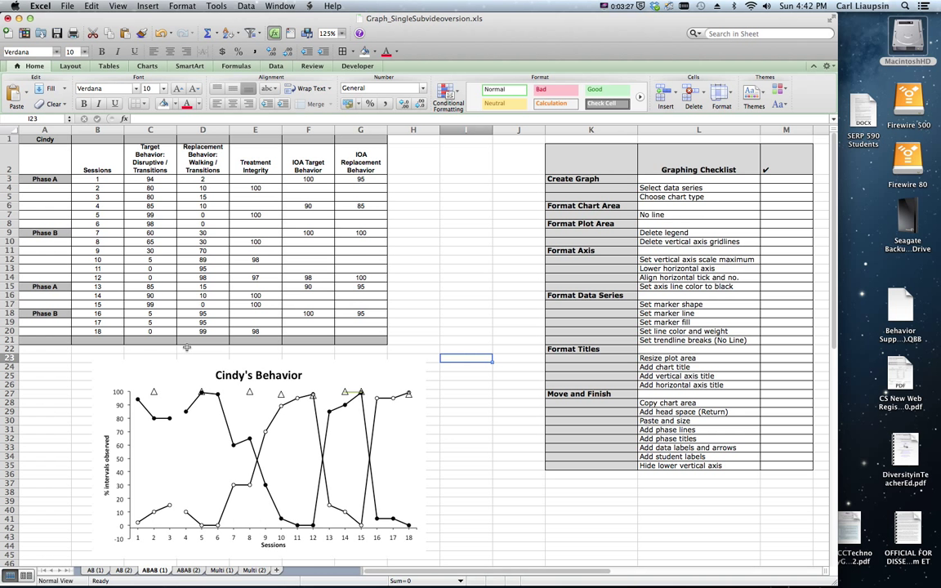
mouse_move(189, 416)
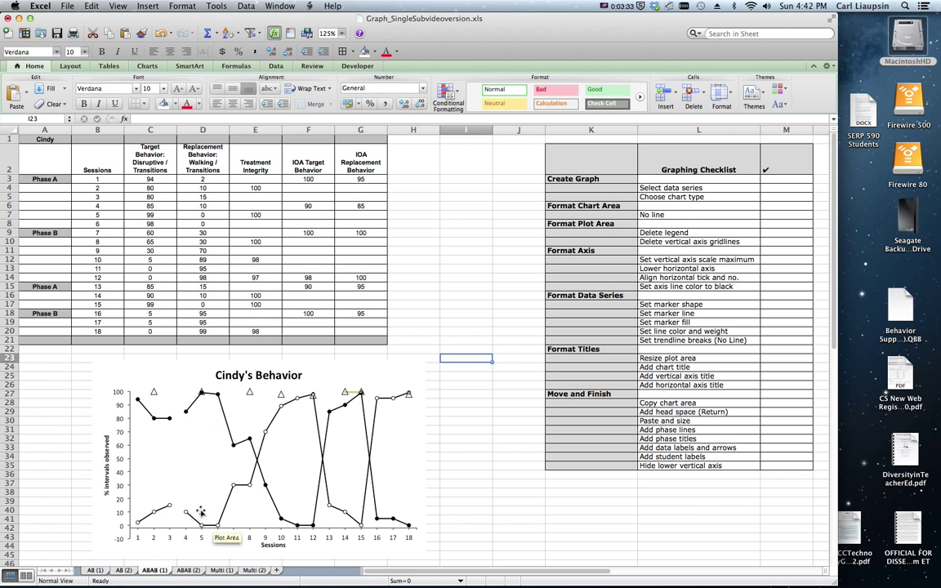
mouse_move(169, 508)
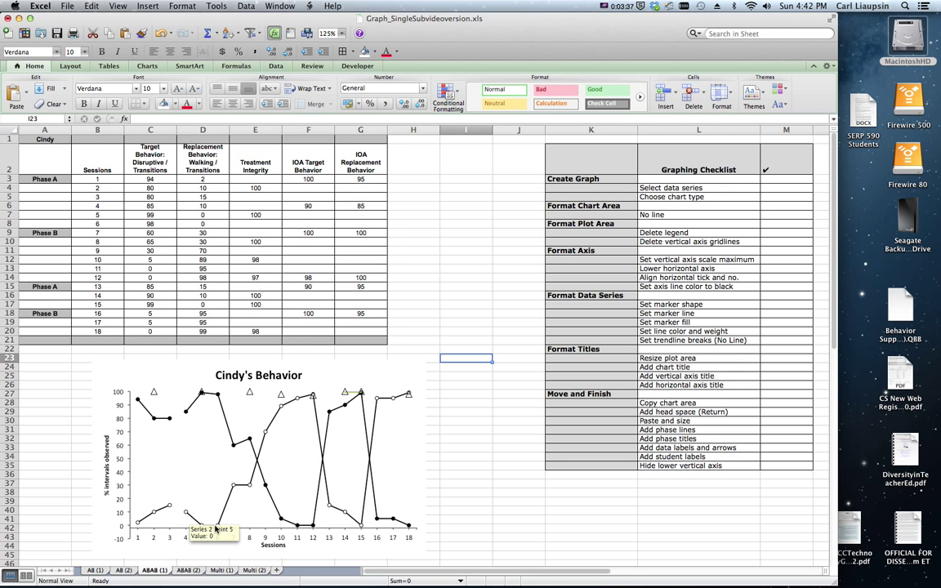
mouse_move(235, 487)
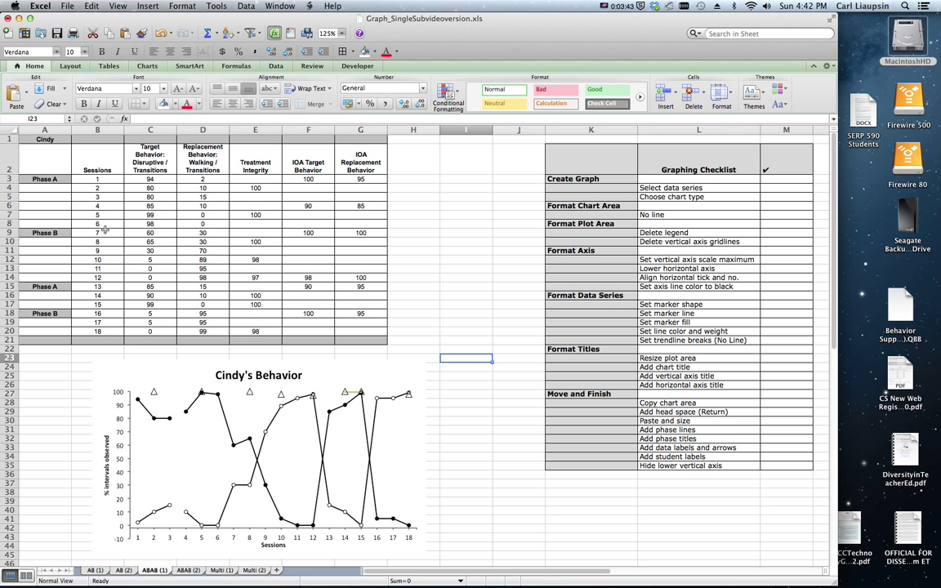
- Give the Target Behavior session-4 point a black 1.5 pt connecting line
left_click(187, 412)
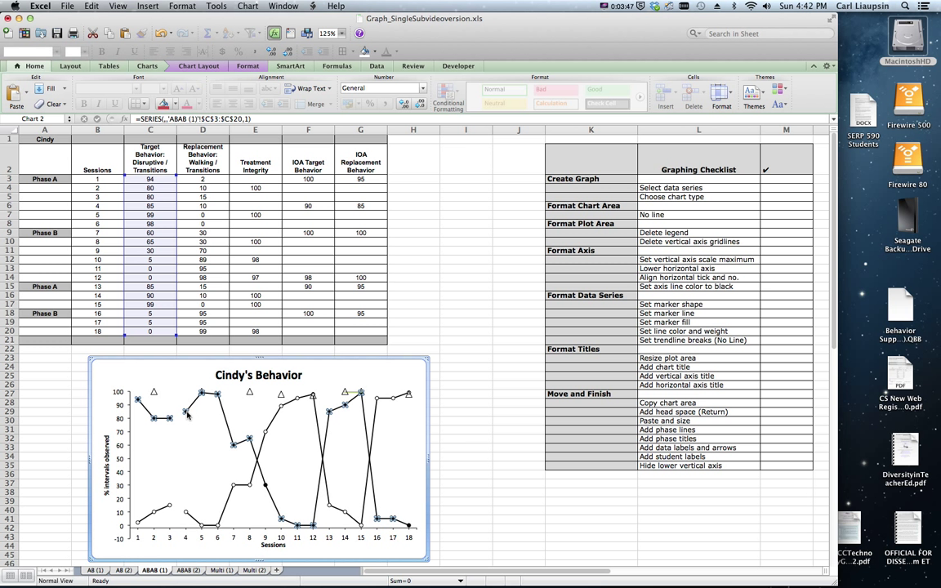
left_click(187, 413)
right_click(186, 413)
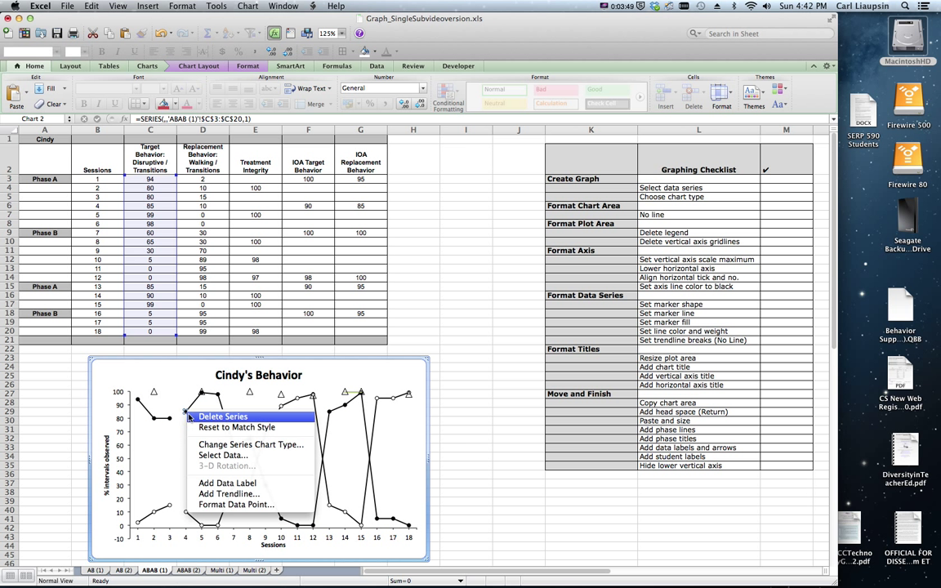
left_click(211, 504)
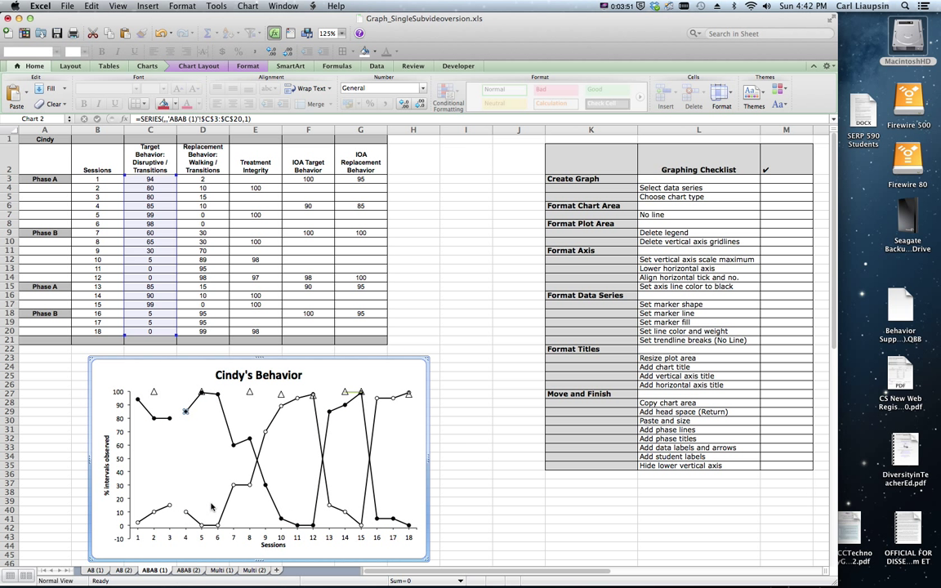
left_click(203, 54)
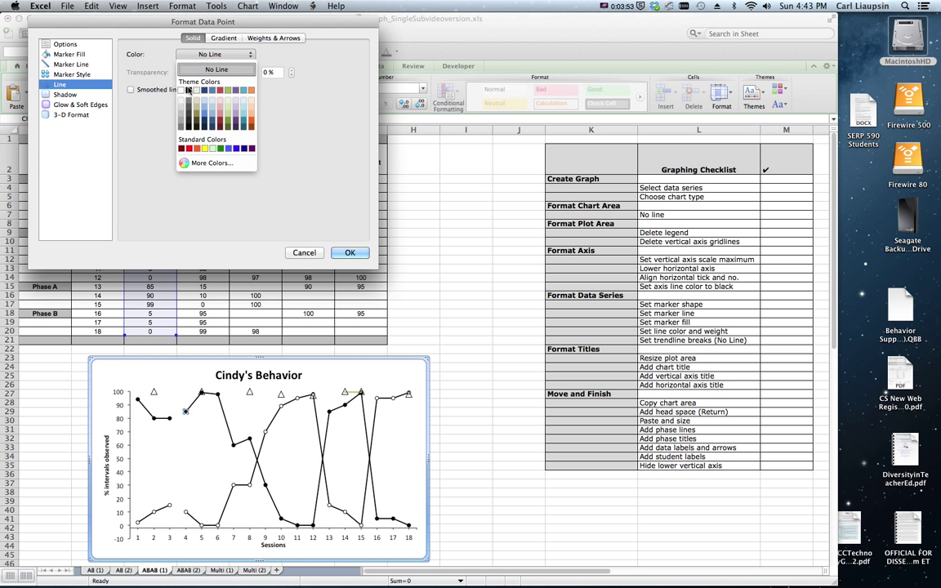
left_click(188, 90)
left_click(272, 38)
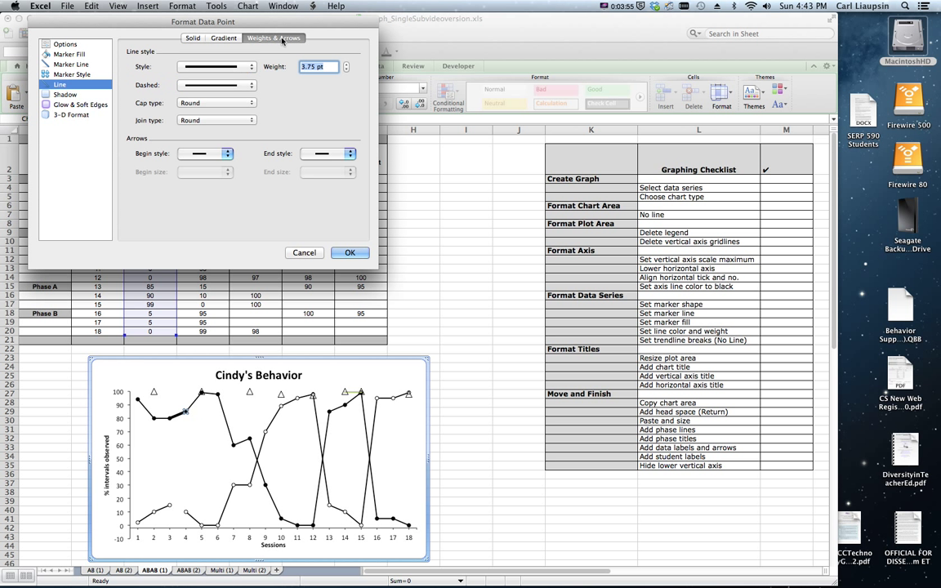
left_click(347, 70)
left_click(347, 71)
left_click(348, 71)
left_click(348, 71)
left_click(347, 71)
left_click(350, 253)
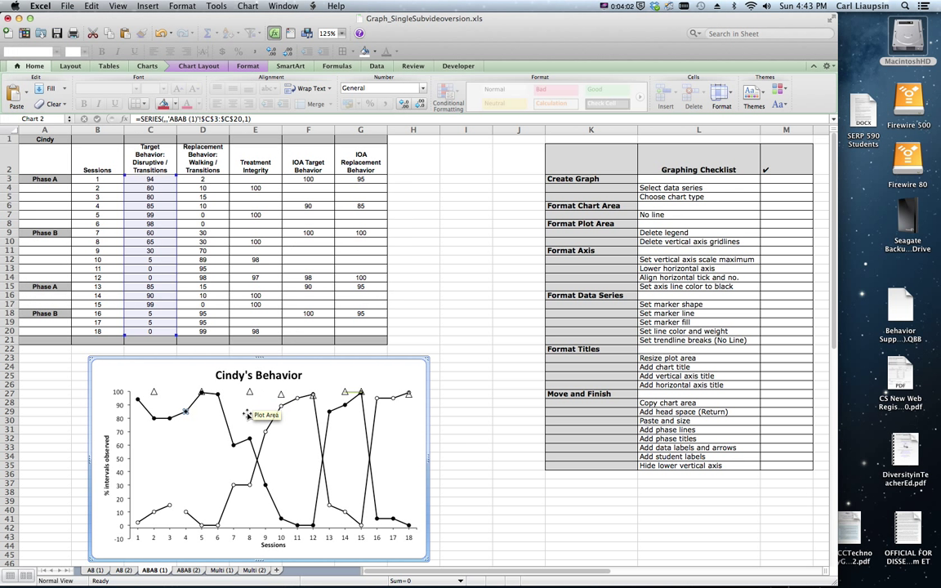
- Give the Replacement Behavior session-4 point a black 1.5 pt connecting line
left_click(186, 515)
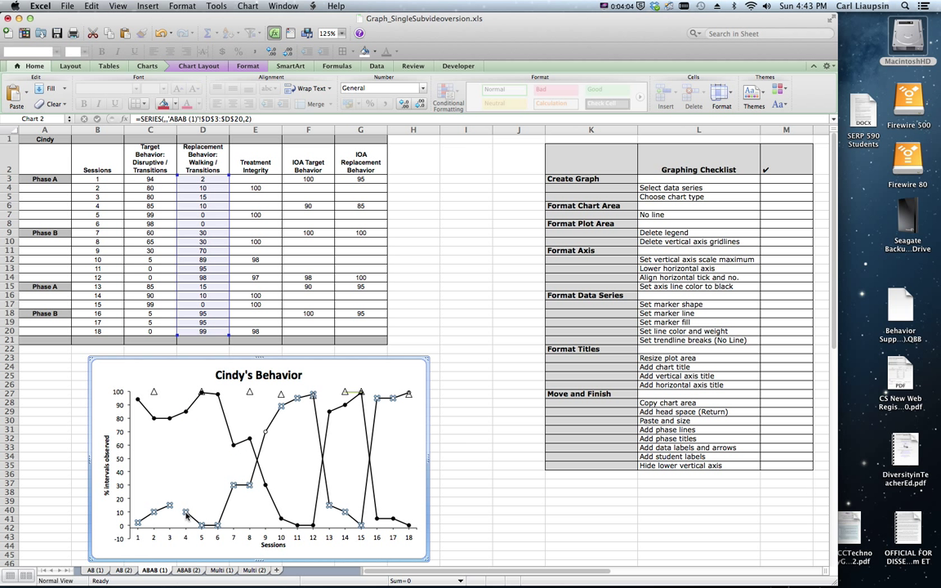
right_click(186, 514)
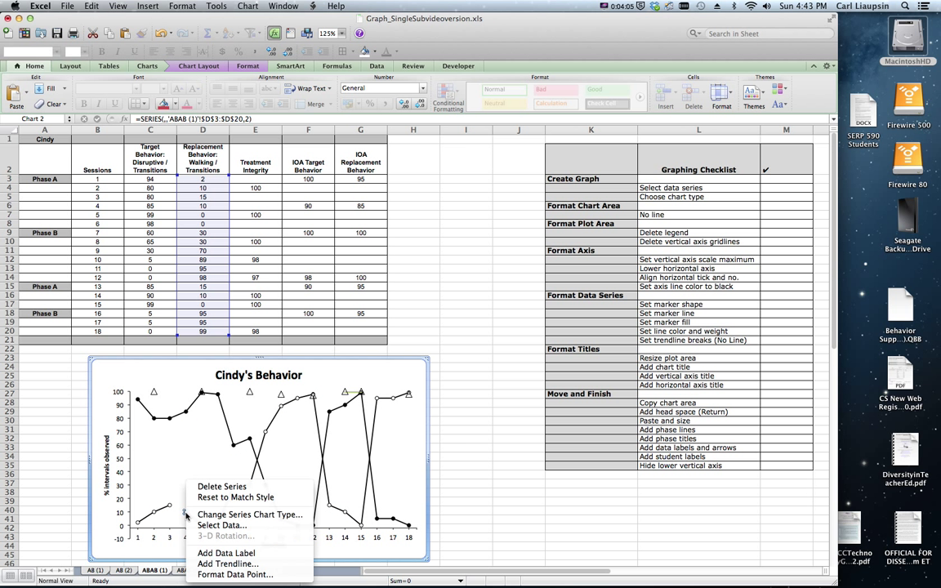
left_click(202, 577)
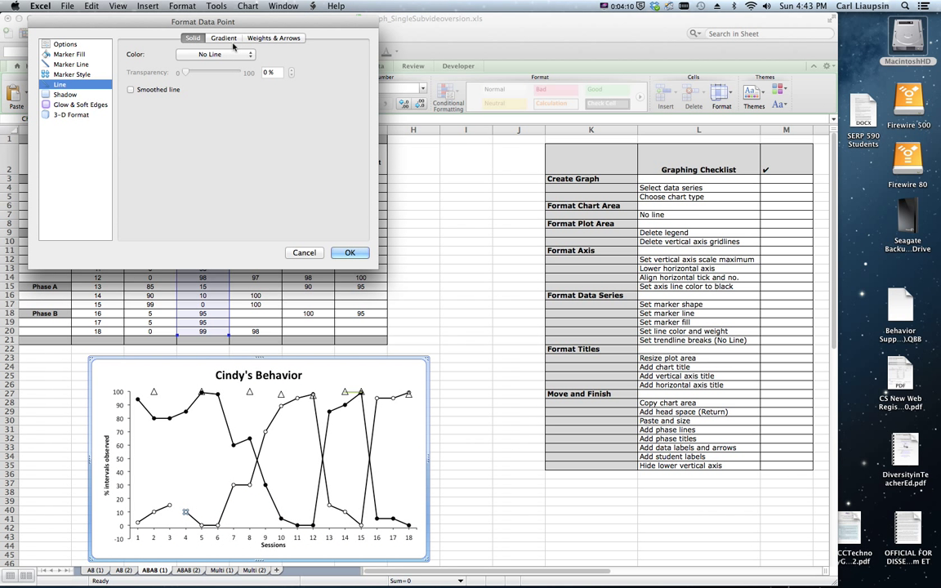
left_click(227, 55)
left_click(172, 87)
left_click(176, 54)
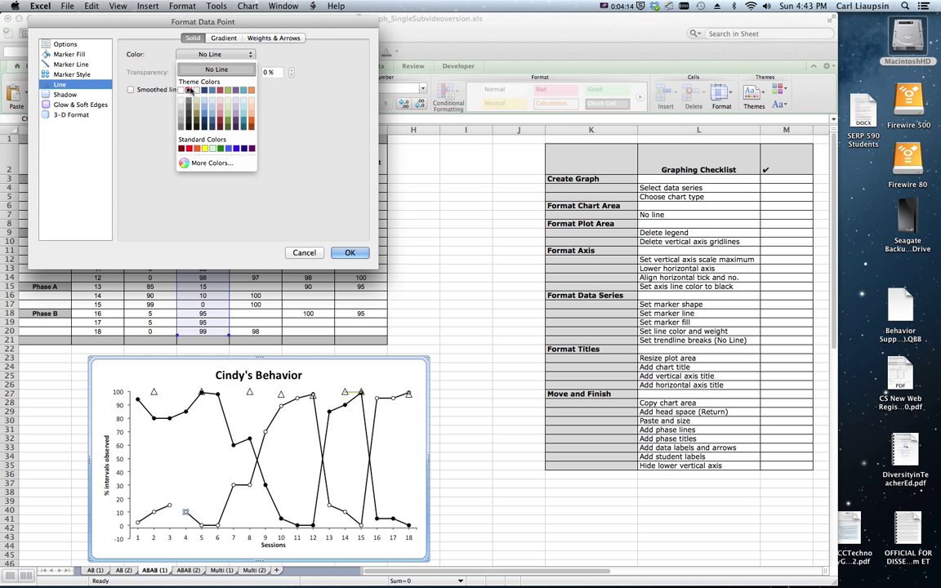
left_click(188, 95)
left_click(274, 37)
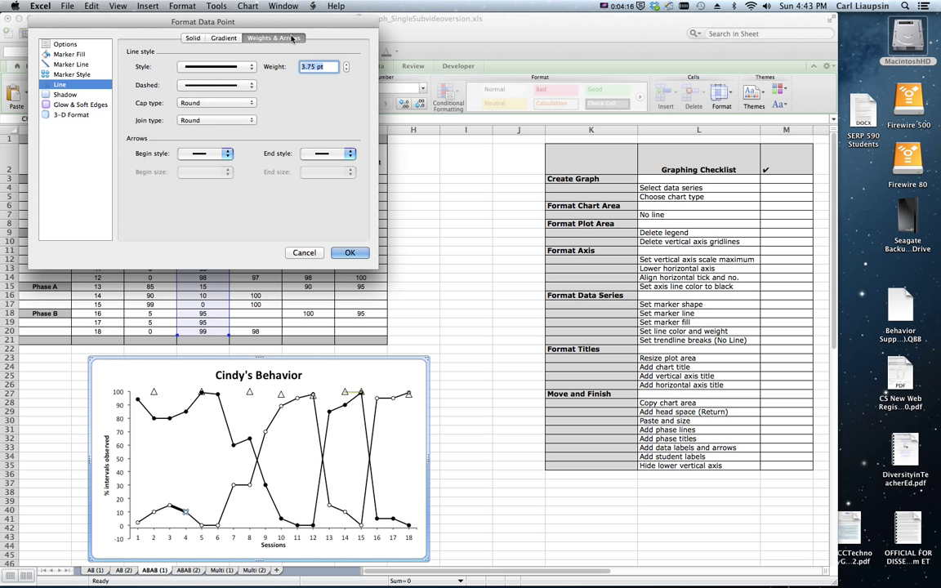
left_click(347, 71)
left_click(347, 71)
left_click(346, 71)
left_click(346, 71)
left_click(346, 71)
left_click(346, 71)
left_click(346, 71)
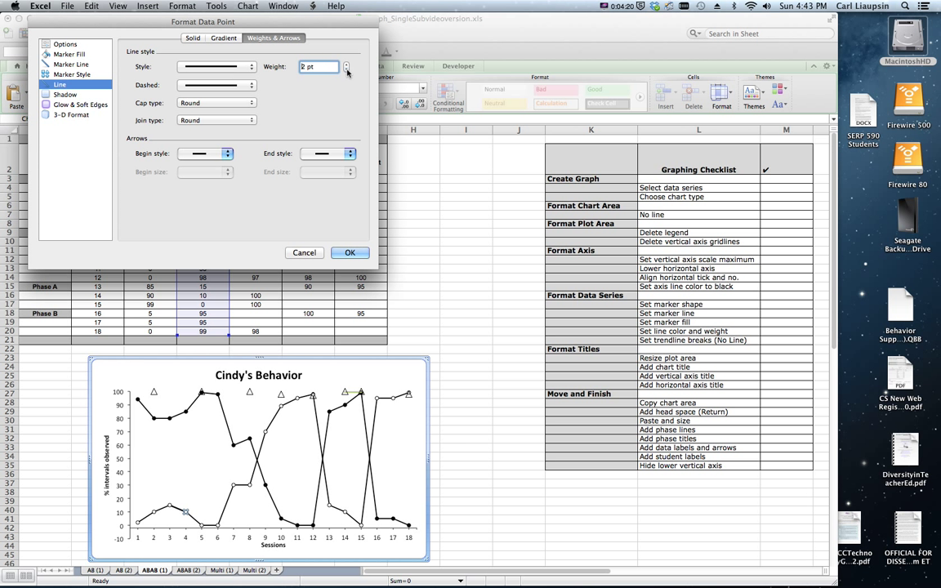
left_click(346, 71)
left_click(347, 71)
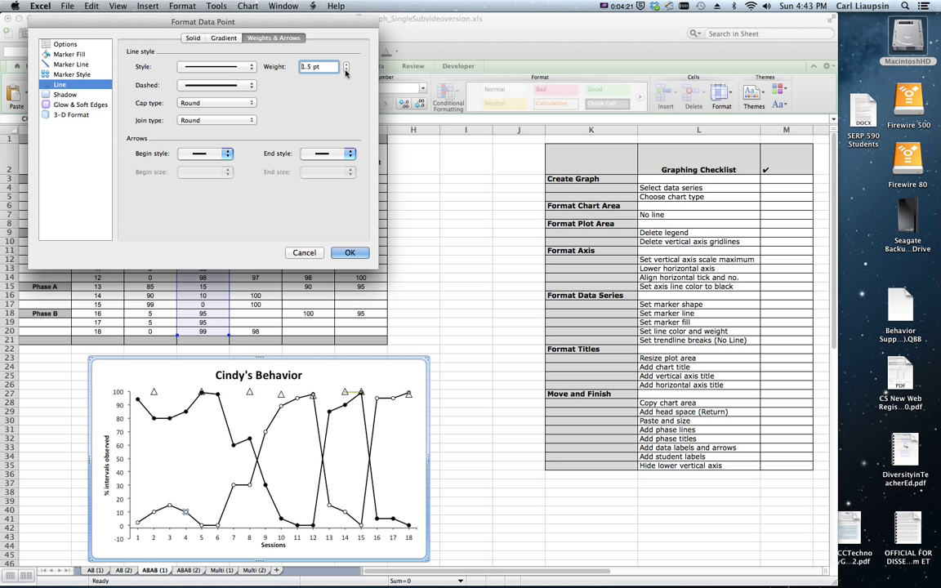
left_click(350, 252)
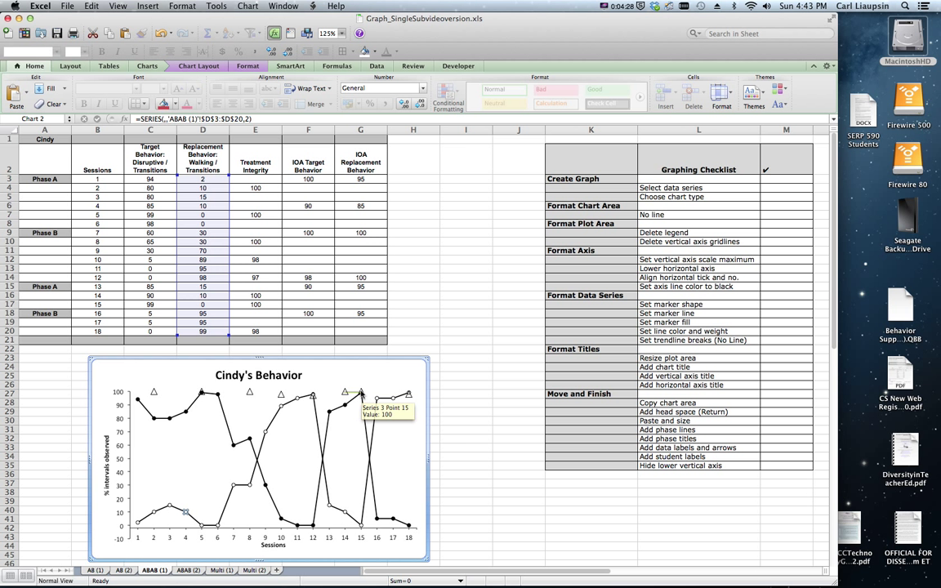
- Set the line color of the session-15 Treatment Integrity triangle to No Line
left_click(362, 394)
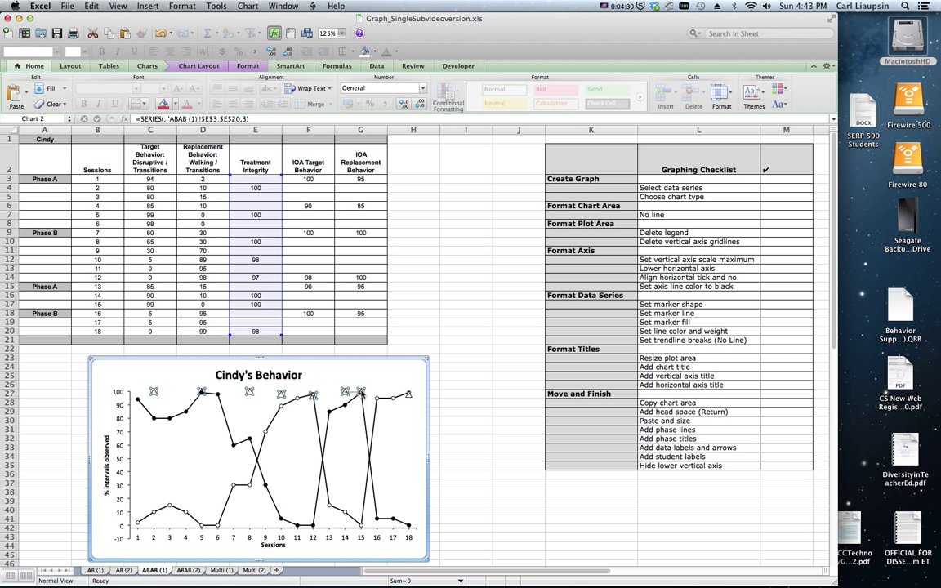
left_click(362, 393)
right_click(361, 393)
left_click(377, 446)
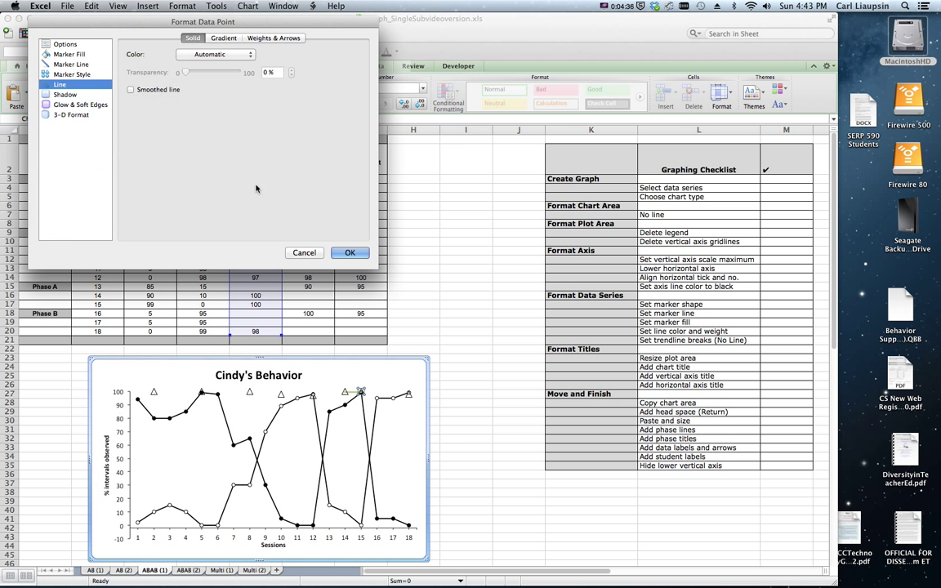
left_click(185, 54)
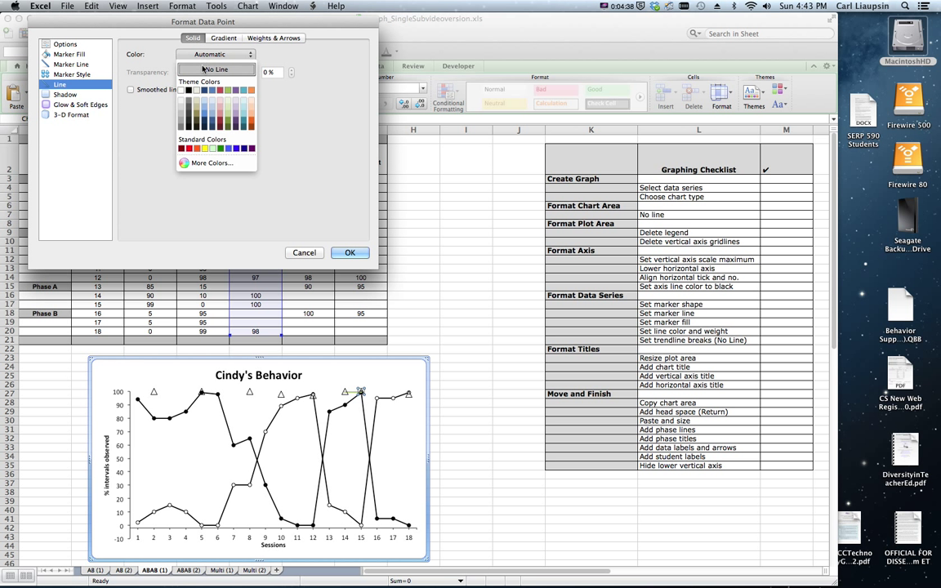
left_click(204, 69)
left_click(349, 252)
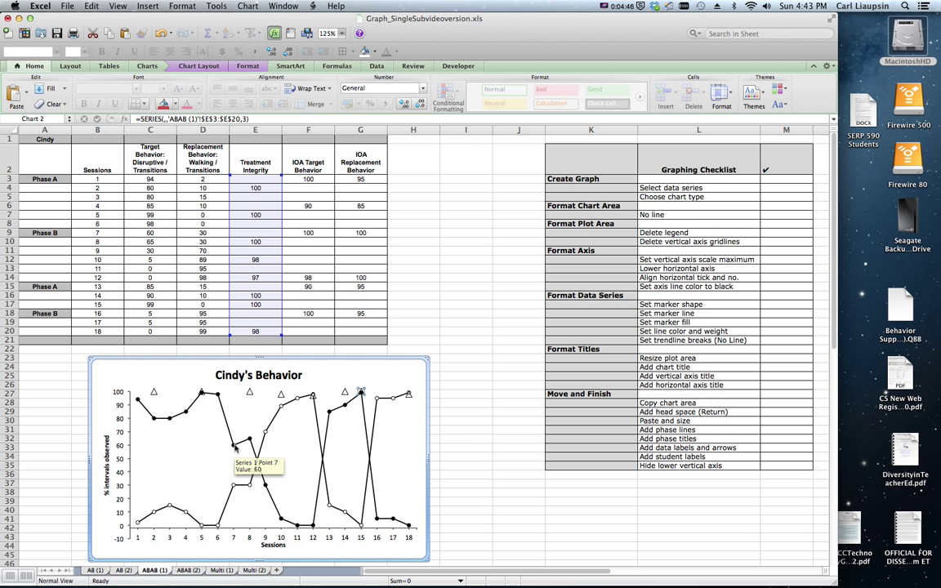
- Set the Target Behavior session-7 point's line to No Line, breaking it after session 6
left_click(235, 448)
left_click(235, 447)
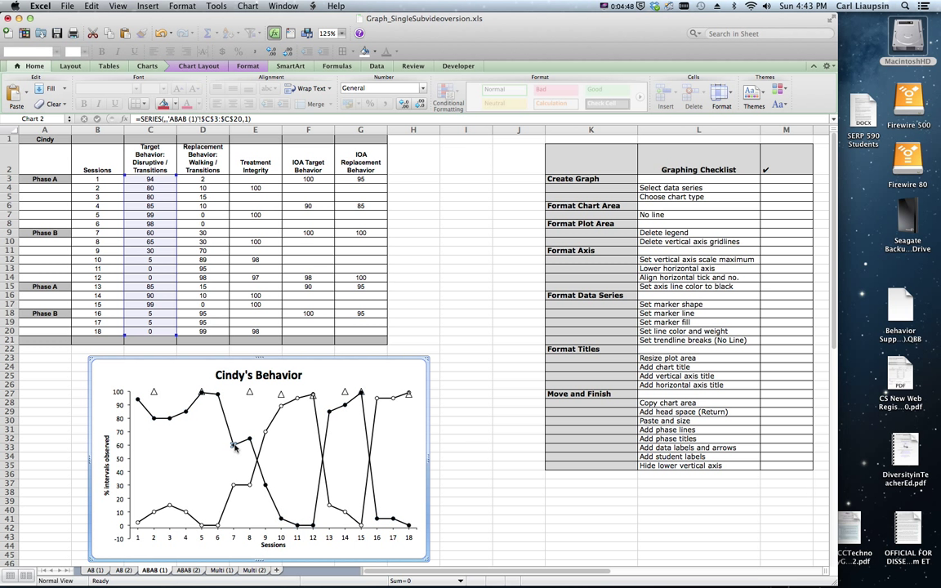
right_click(235, 446)
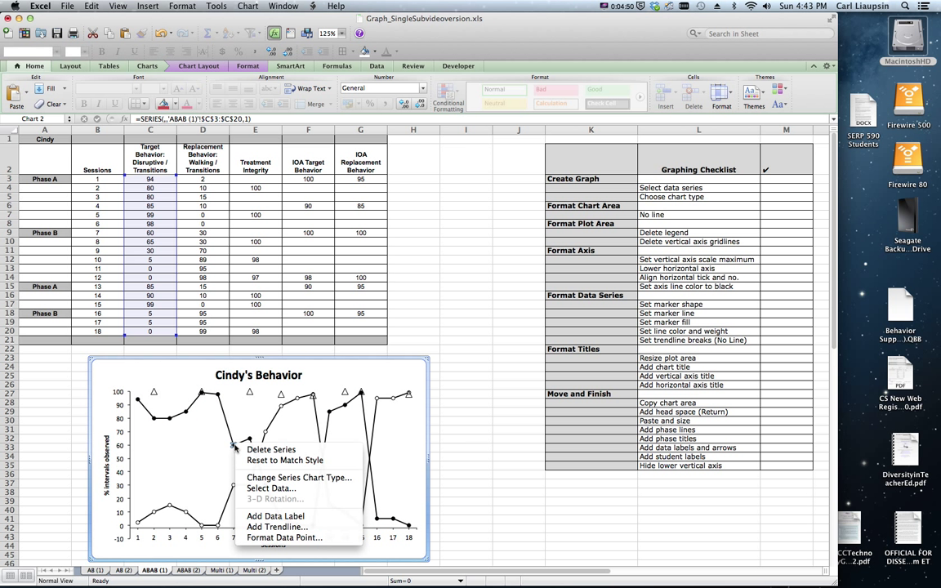
left_click(245, 486)
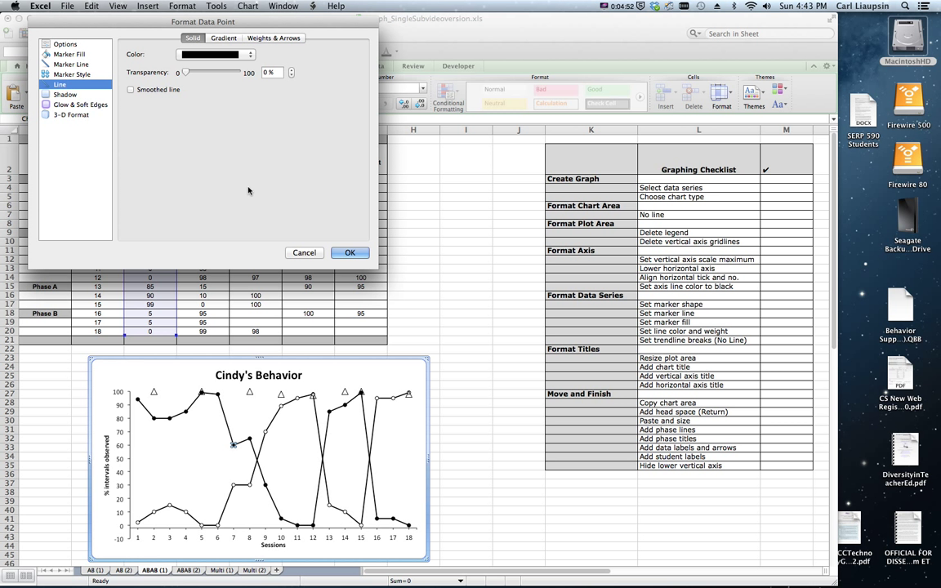
left_click(214, 54)
left_click(214, 71)
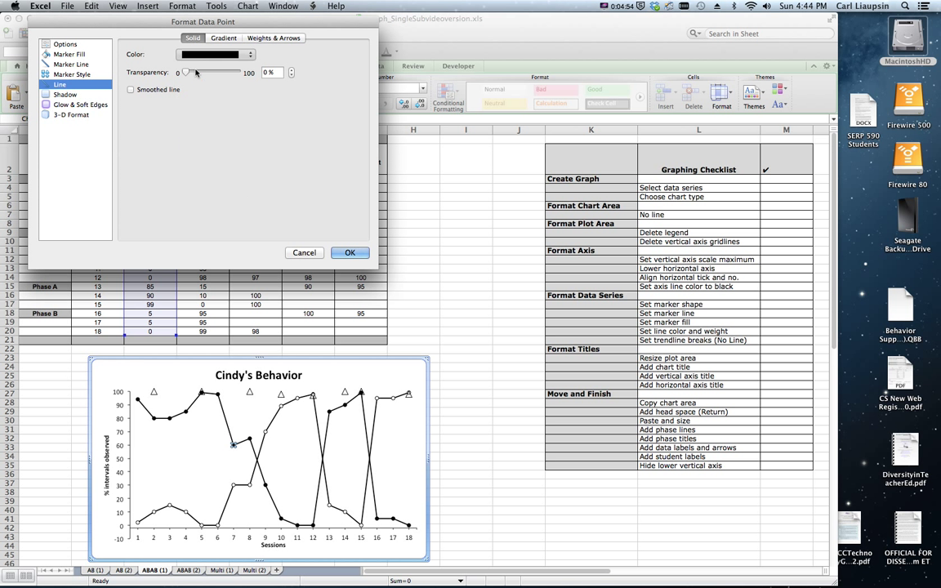
left_click(350, 254)
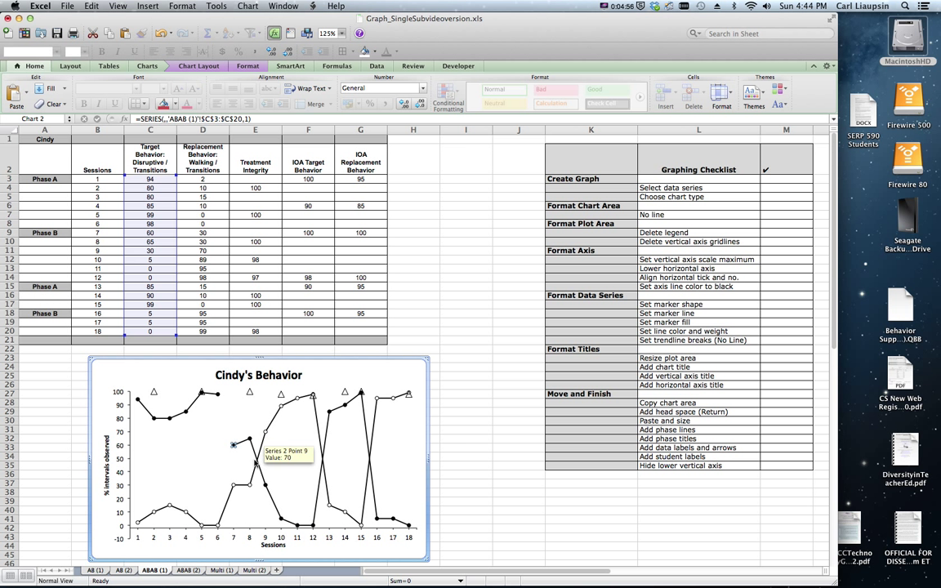
- Set the Replacement Behavior session-7 point's line to No Line
left_click(235, 487)
left_click(235, 487)
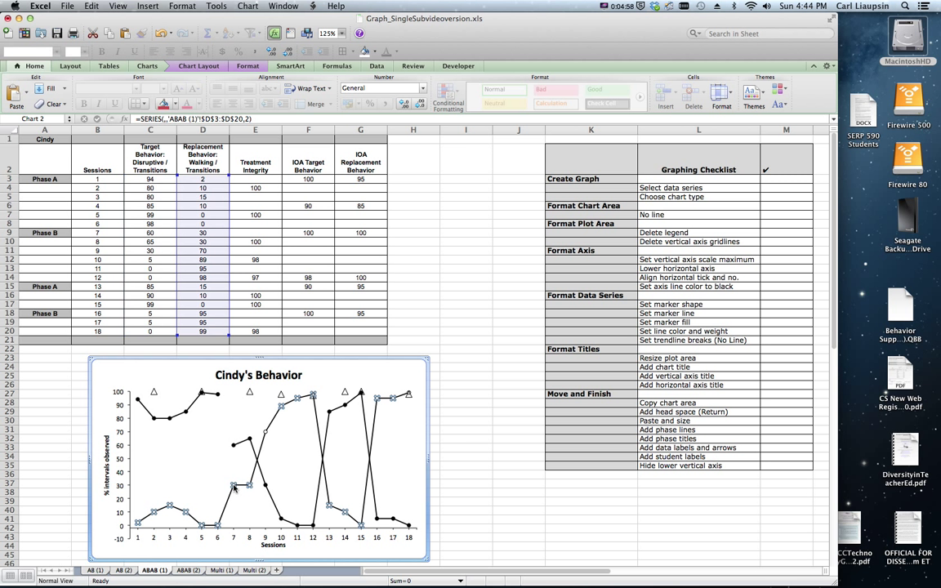
left_click(235, 487)
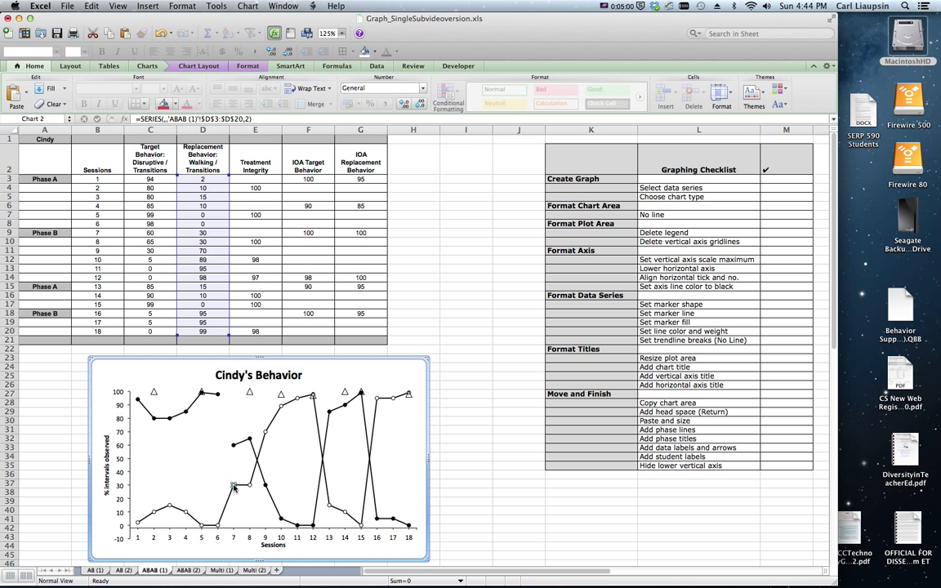
right_click(234, 486)
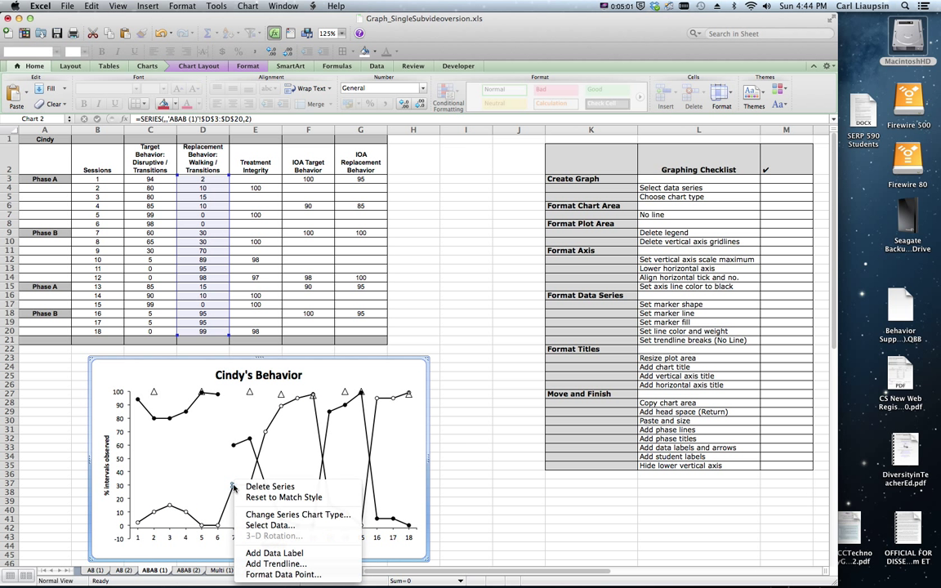
left_click(269, 574)
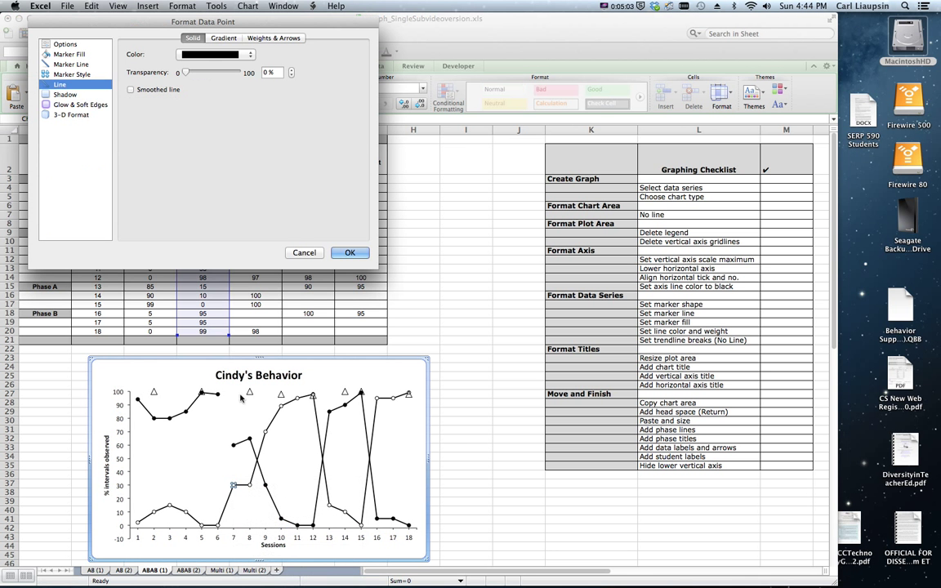
left_click(191, 54)
left_click(209, 73)
left_click(349, 252)
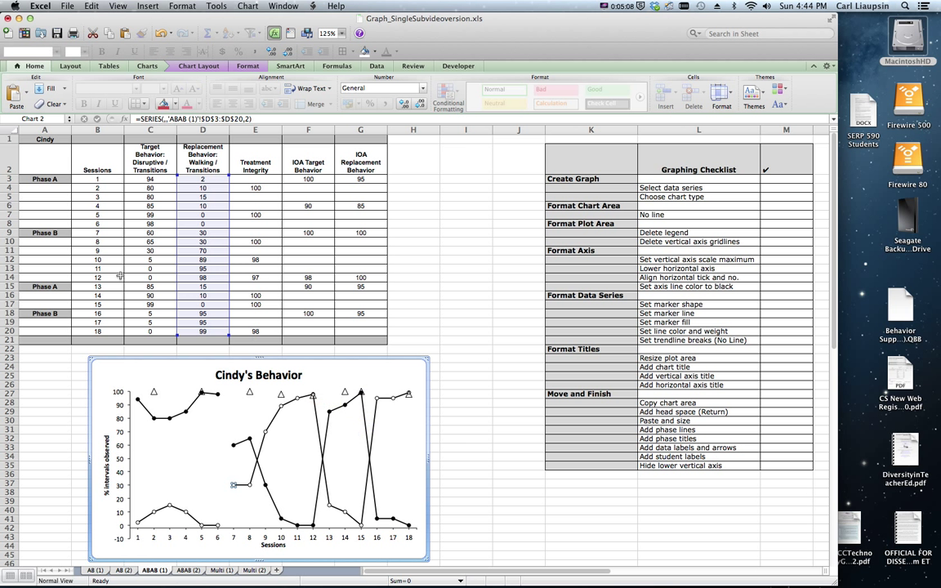
- Set the Target Behavior session-13 point's line to No Line
left_click(330, 414)
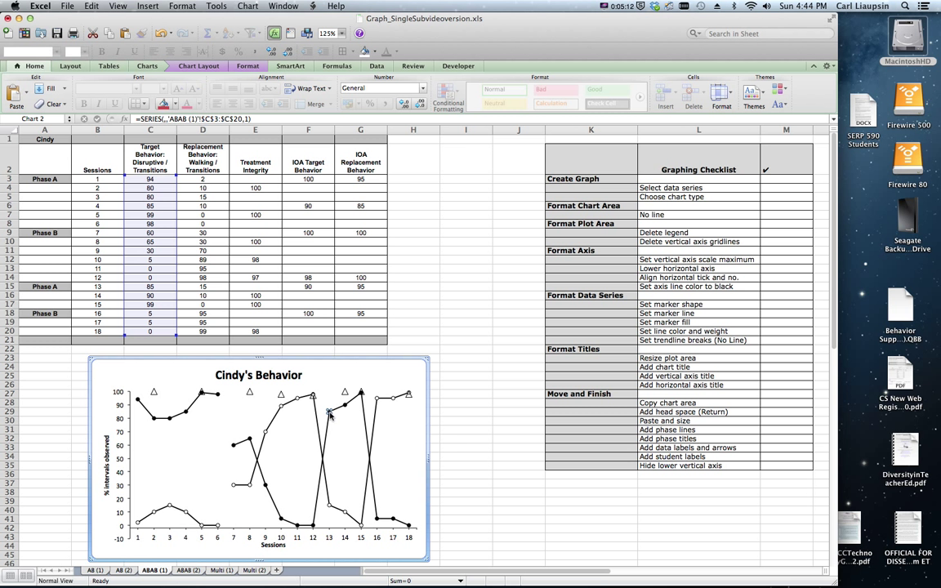
right_click(329, 414)
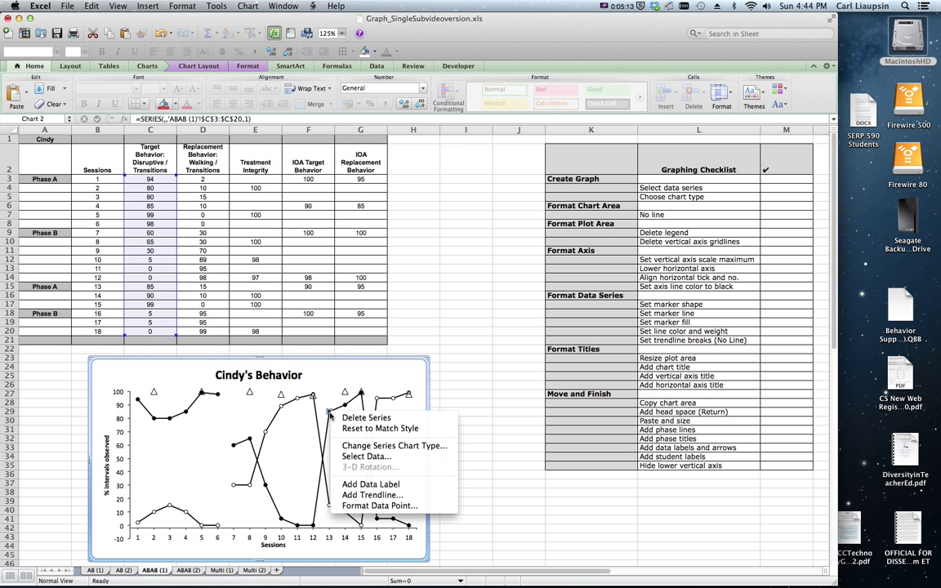
left_click(350, 506)
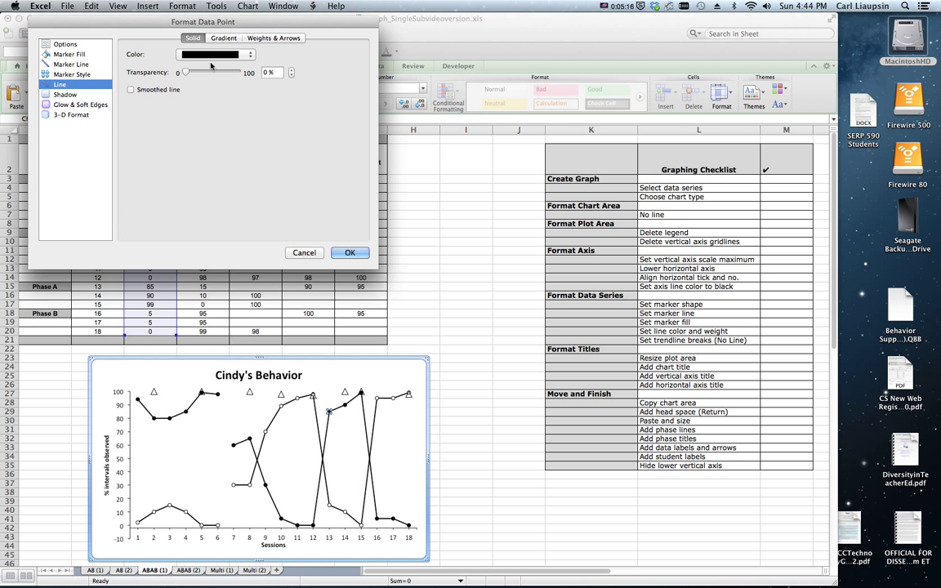
left_click(200, 54)
left_click(206, 70)
left_click(350, 252)
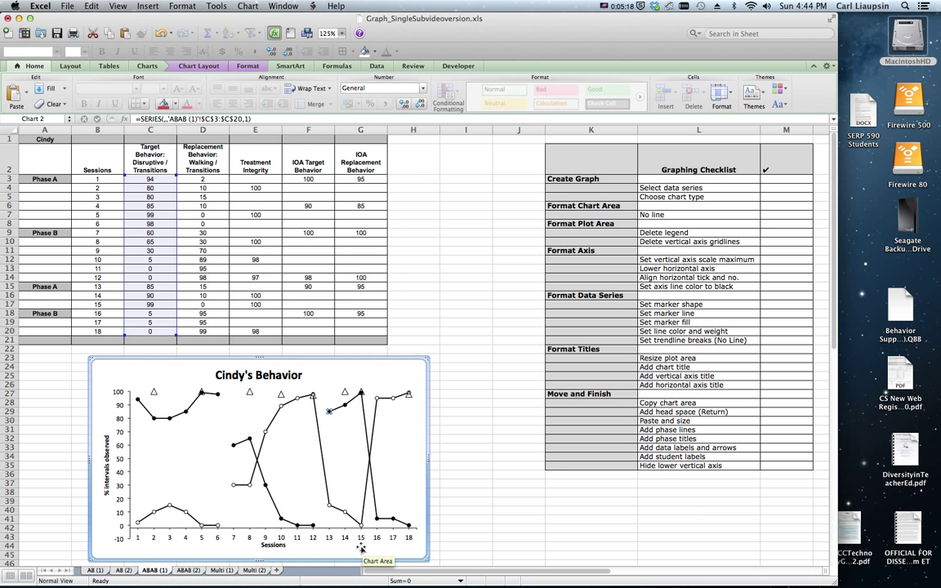
- Set the Replacement Behavior session-13 point's line to No Line
left_click(329, 507)
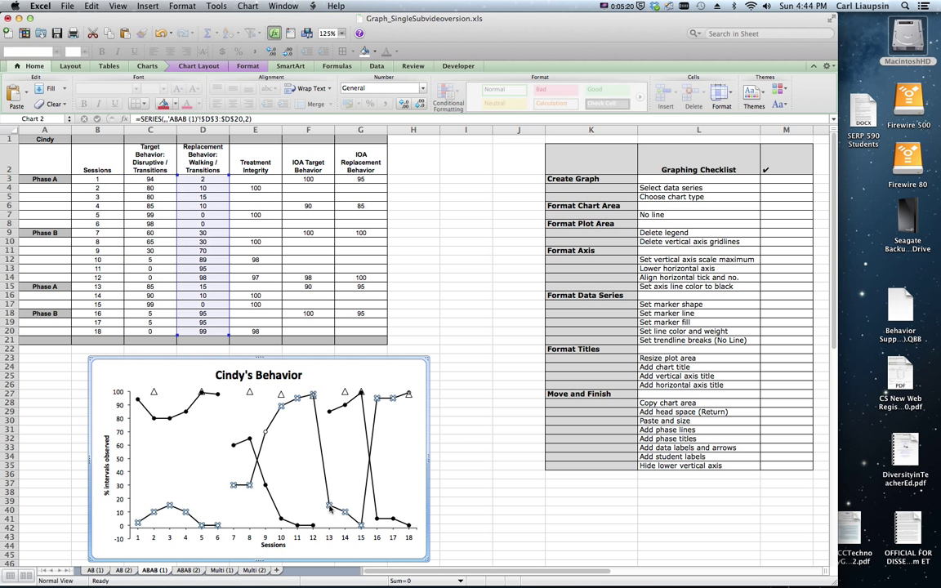
right_click(329, 506)
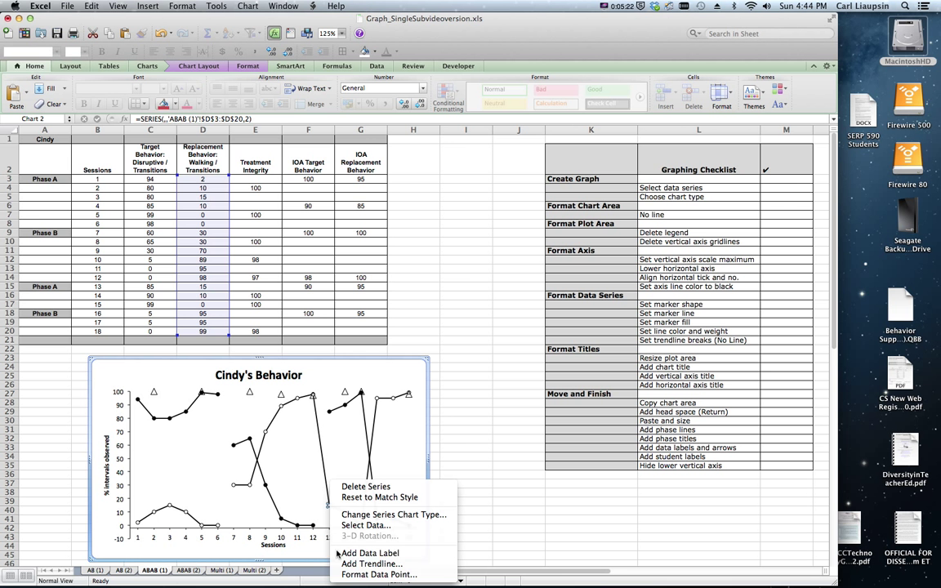
left_click(343, 515)
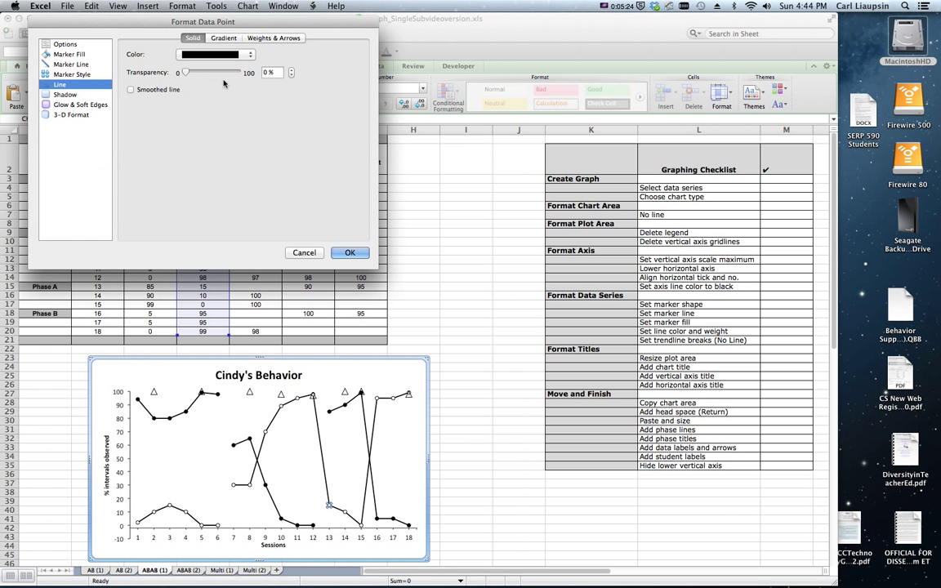
left_click(214, 54)
left_click(211, 78)
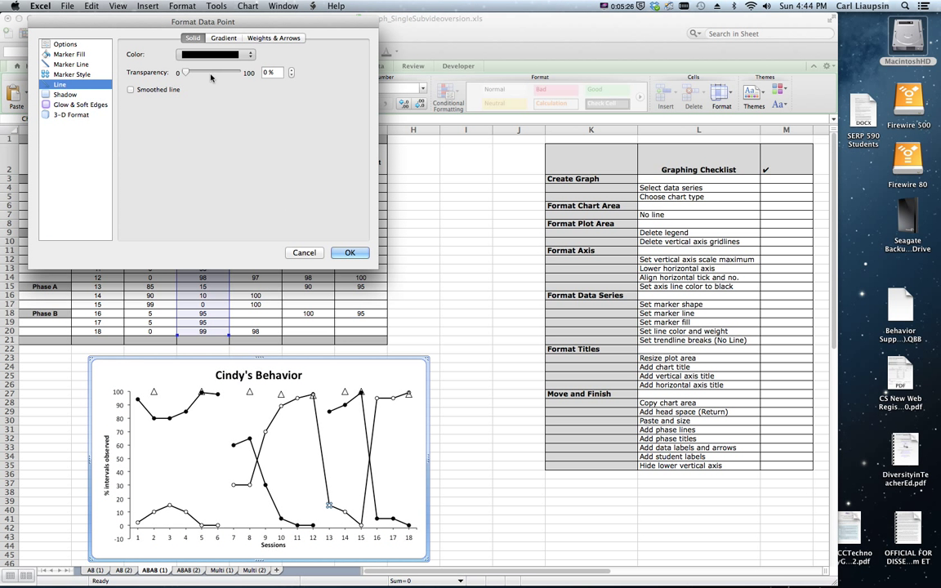
left_click(350, 253)
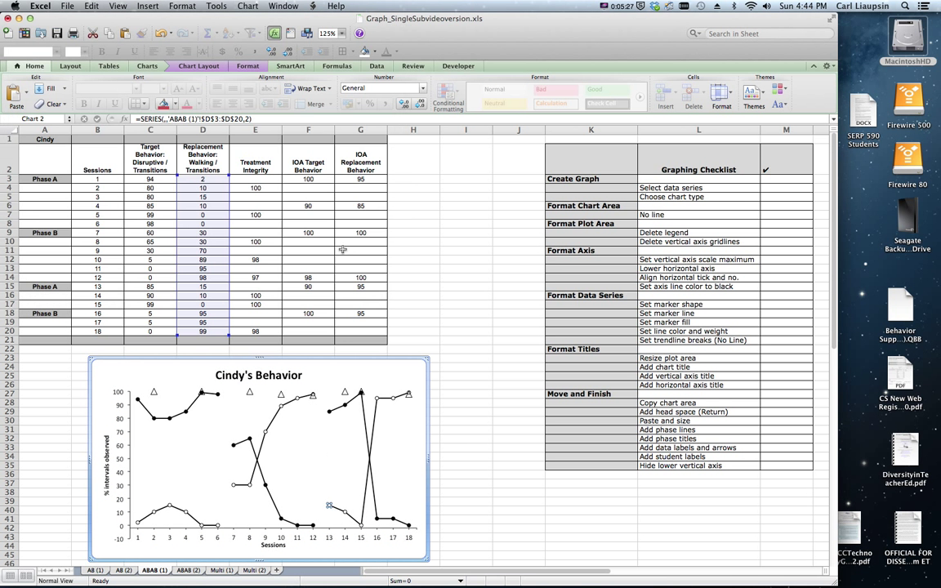
- Set the Replacement Behavior session-16 point's line to No Line
left_click(376, 400)
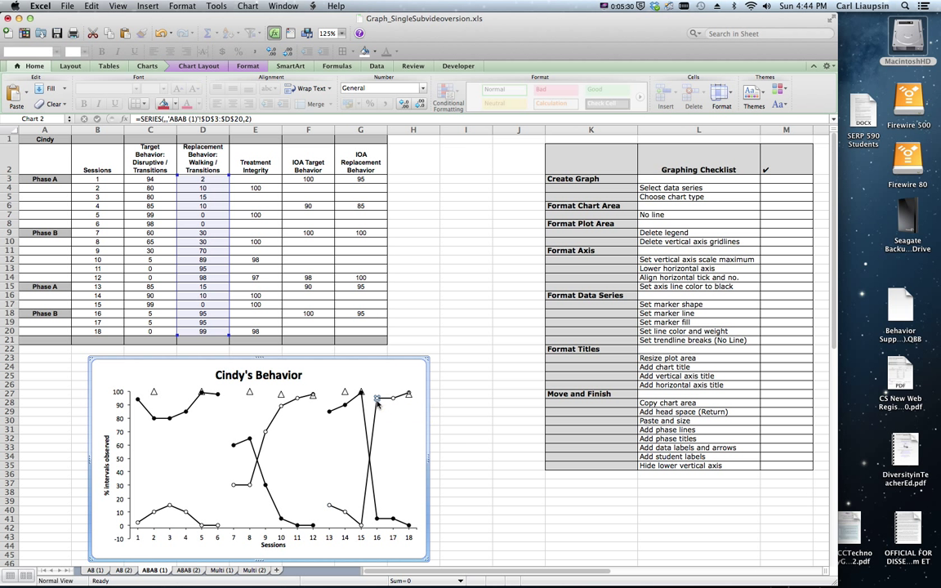
right_click(376, 400)
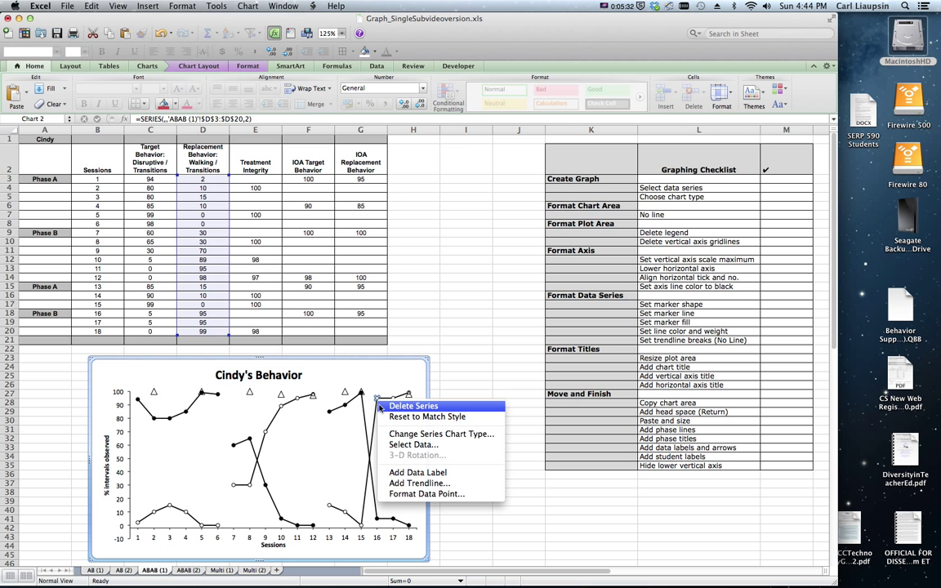
left_click(395, 494)
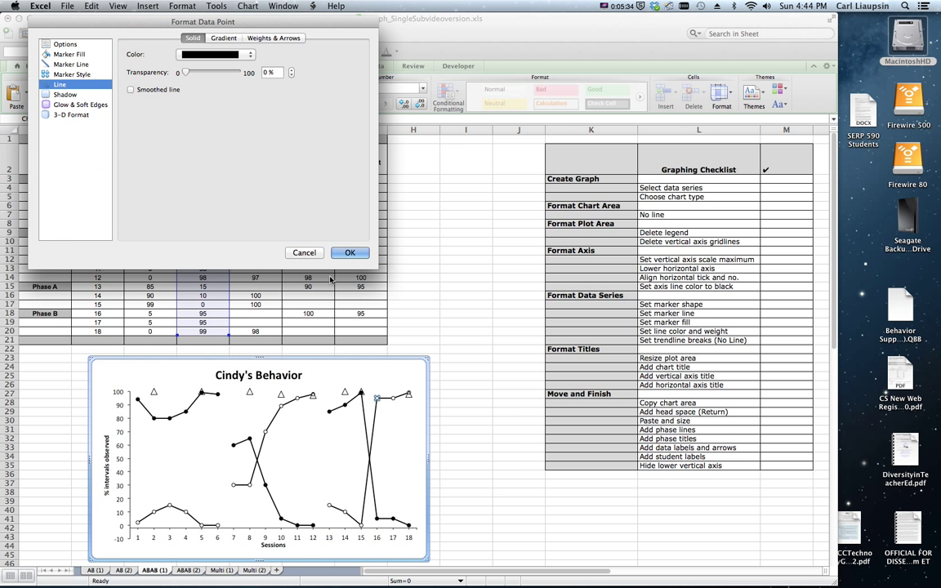
left_click(215, 55)
left_click(216, 70)
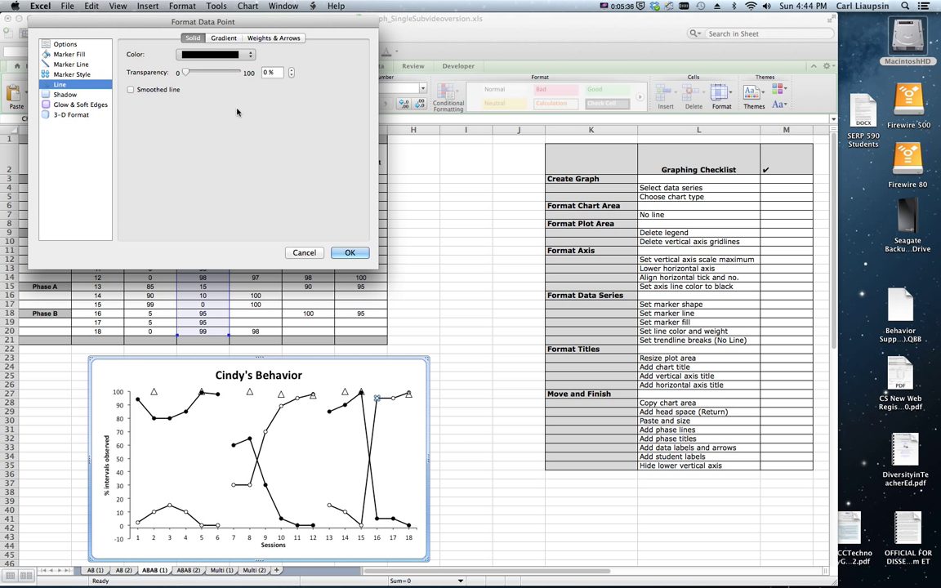
left_click(350, 253)
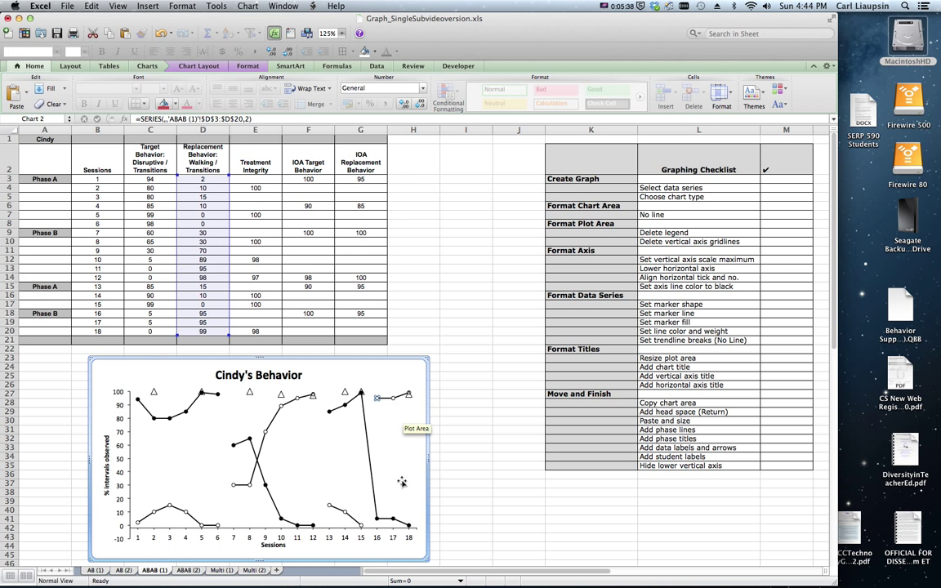
- Set the Target Behavior session-16 point's line to No Line
left_click(377, 519)
left_click(377, 519)
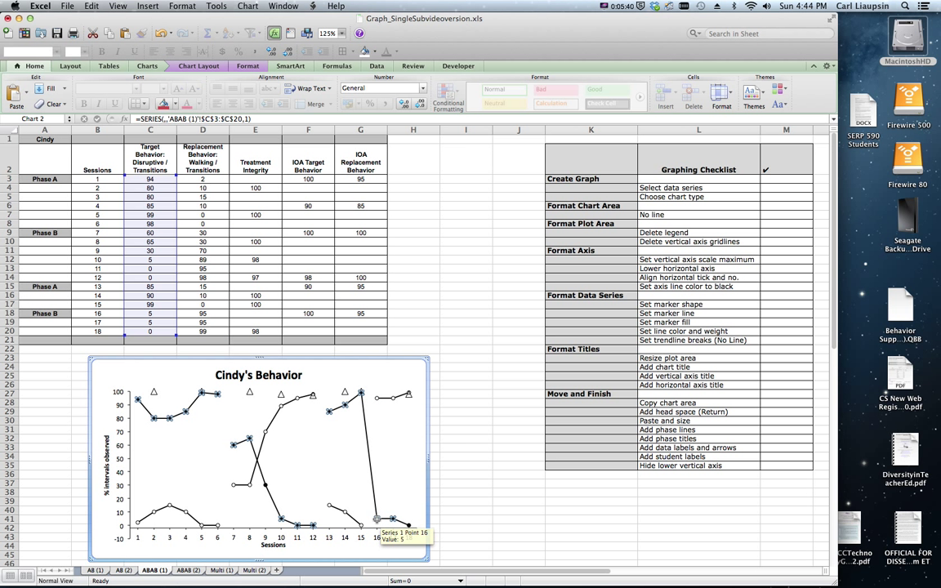
right_click(377, 519)
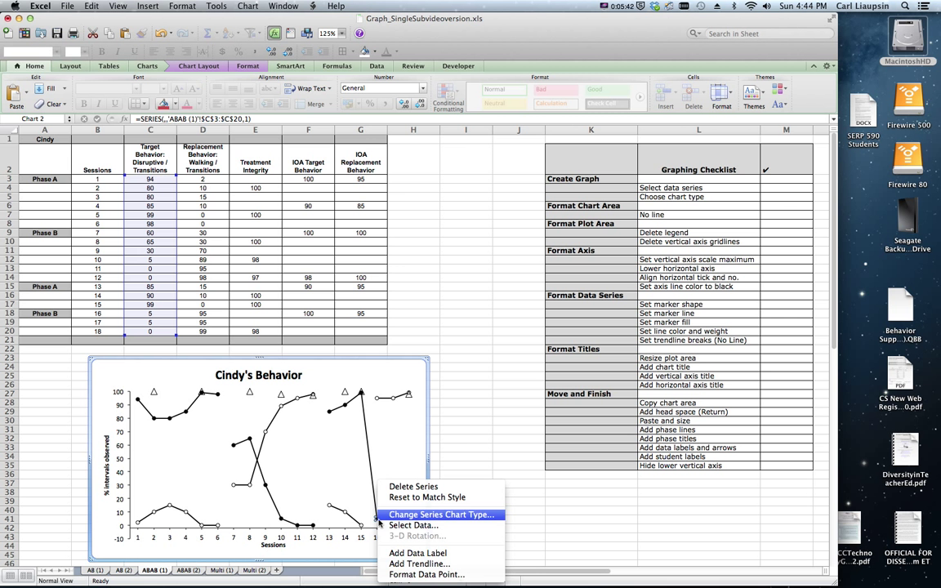
left_click(421, 575)
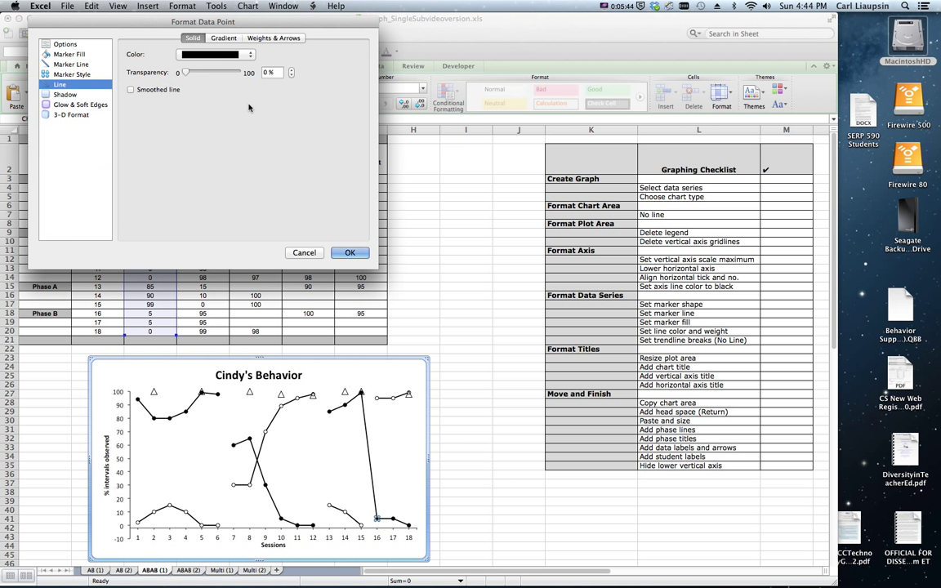
left_click(215, 54)
left_click(202, 64)
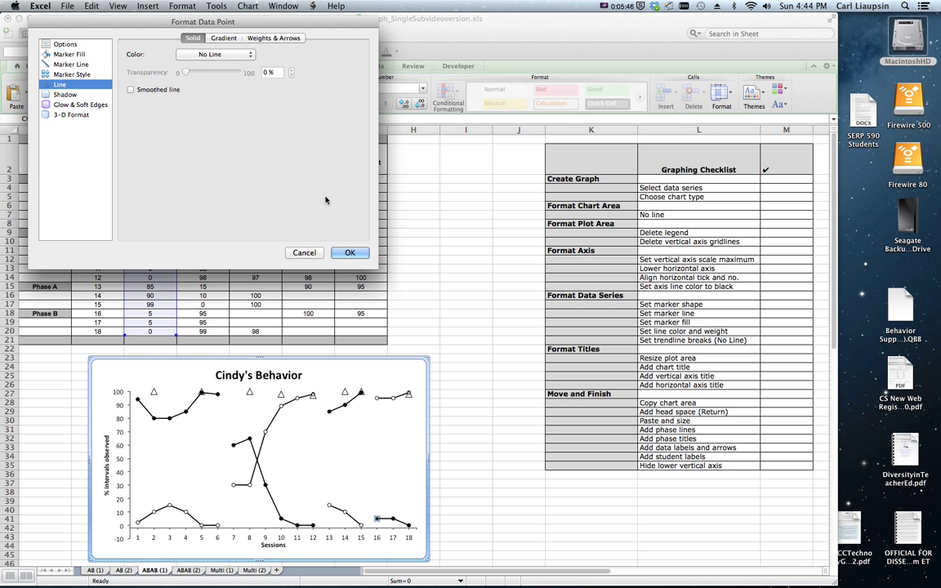
left_click(349, 253)
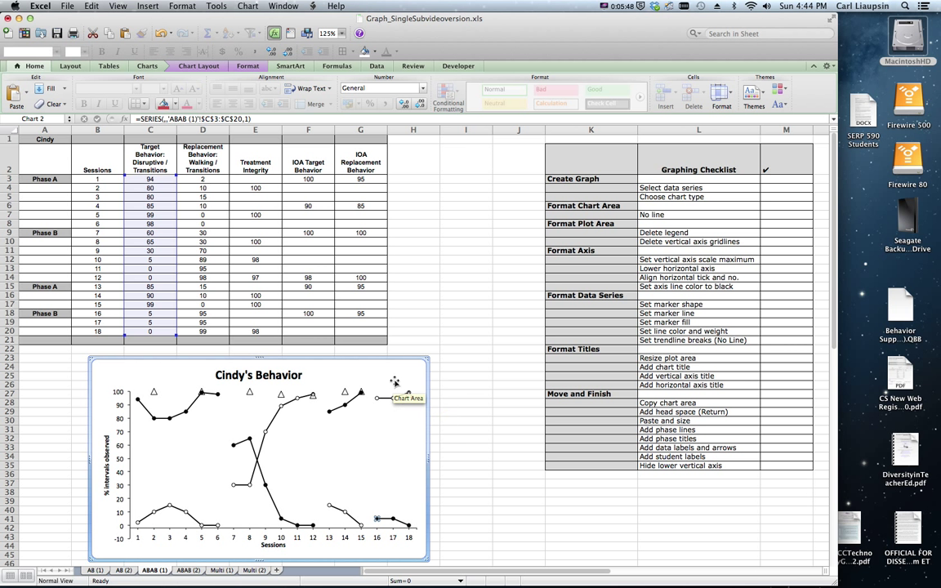
left_click(395, 380)
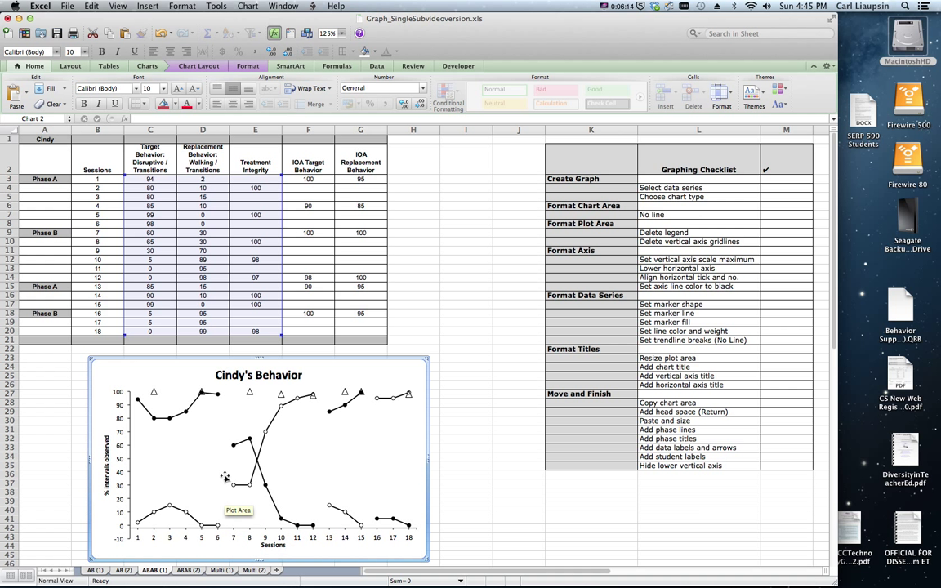
mouse_move(217, 400)
left_click(330, 469)
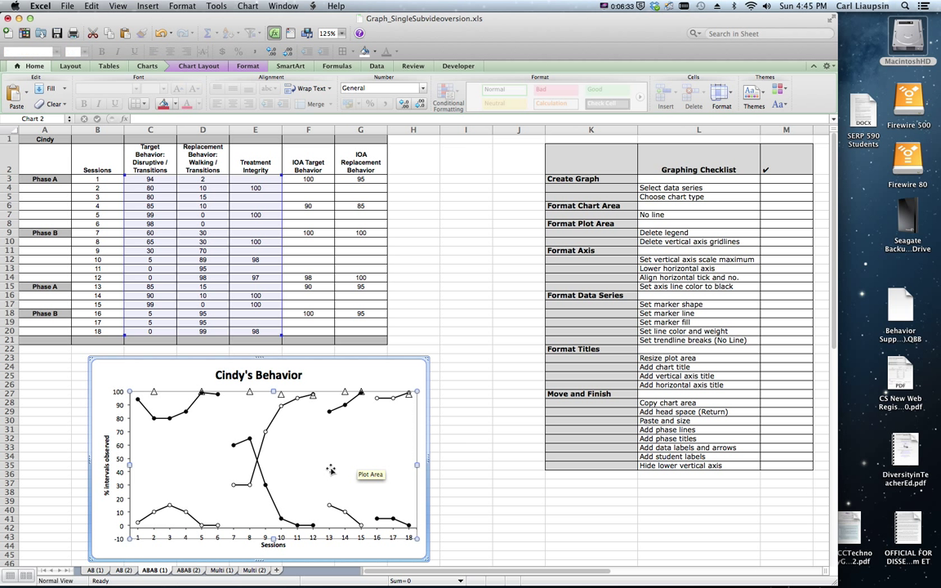
right_click(331, 471)
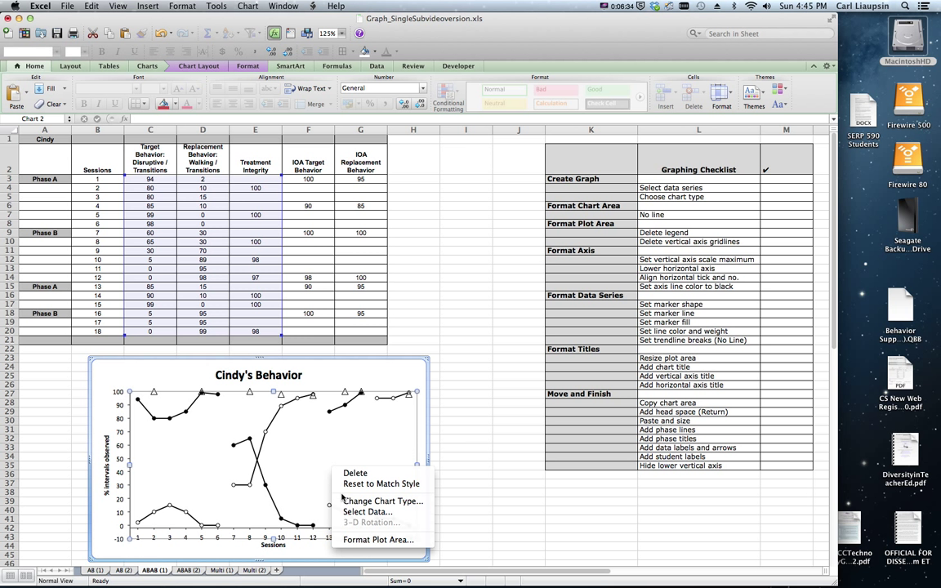
left_click(413, 329)
left_click(412, 296)
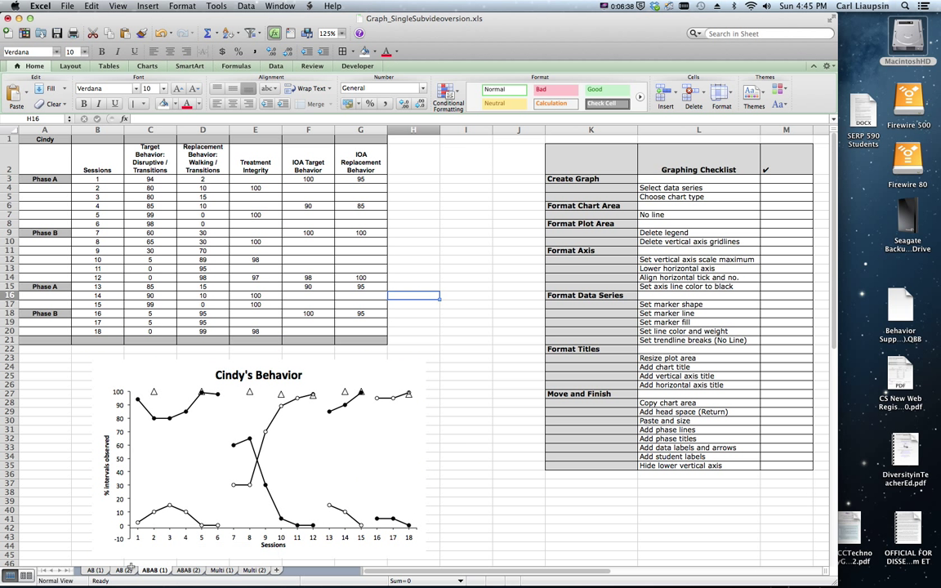
left_click(95, 571)
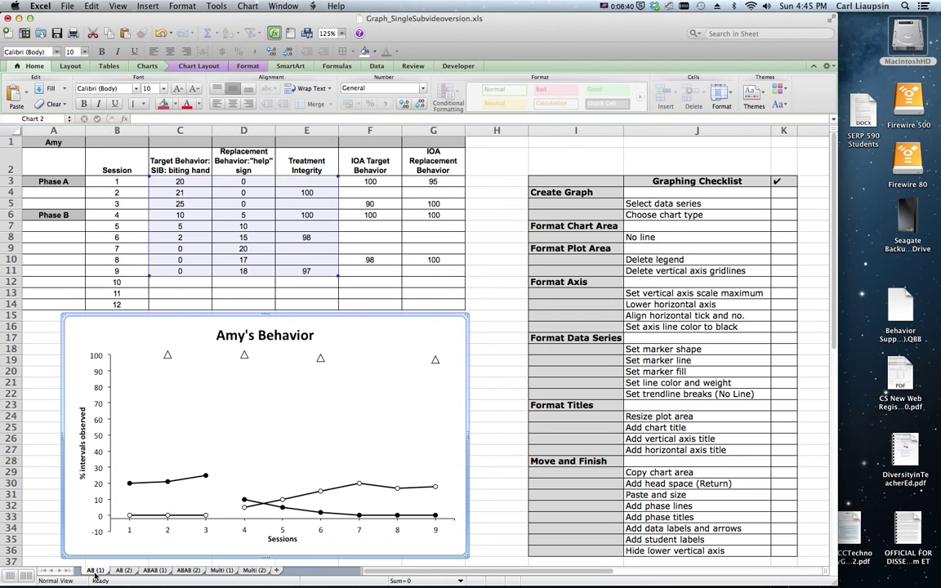
left_click(148, 571)
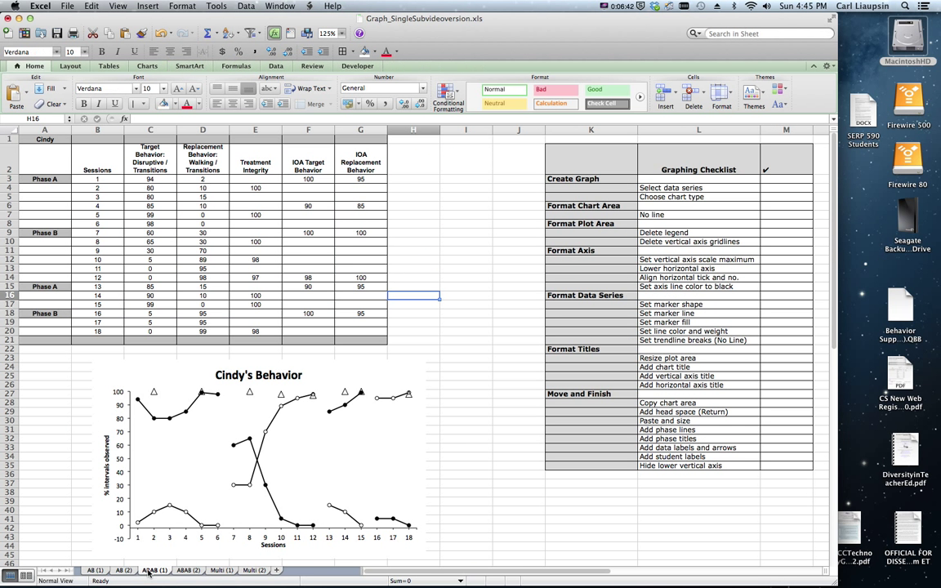